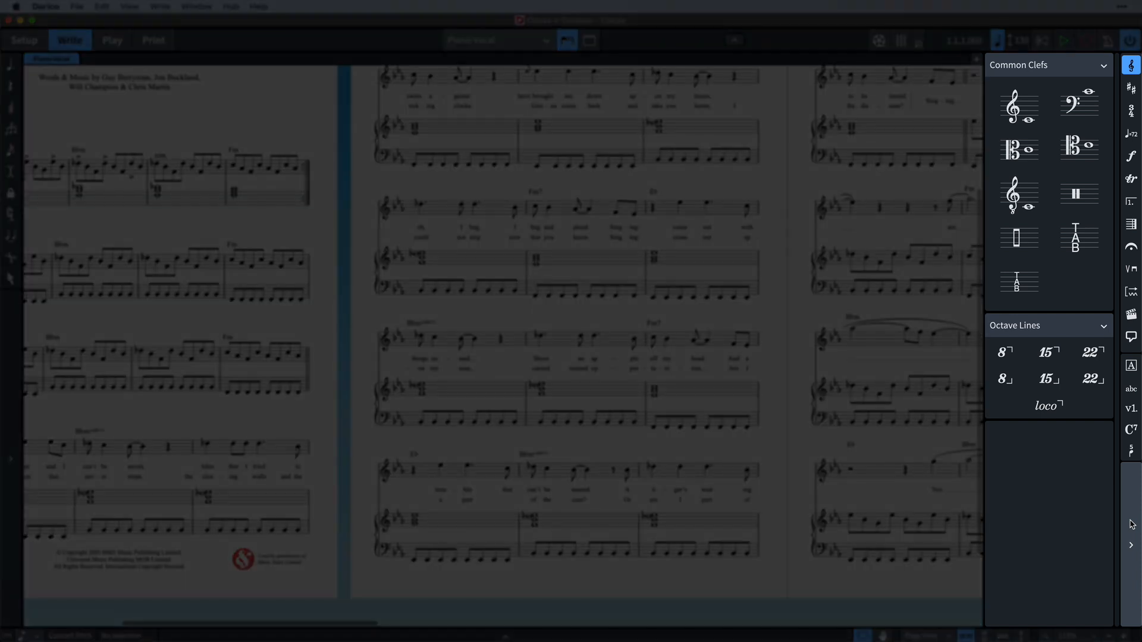
- Display the key signature and accidental options, and collapse them to free up space for the score
click(1131, 90)
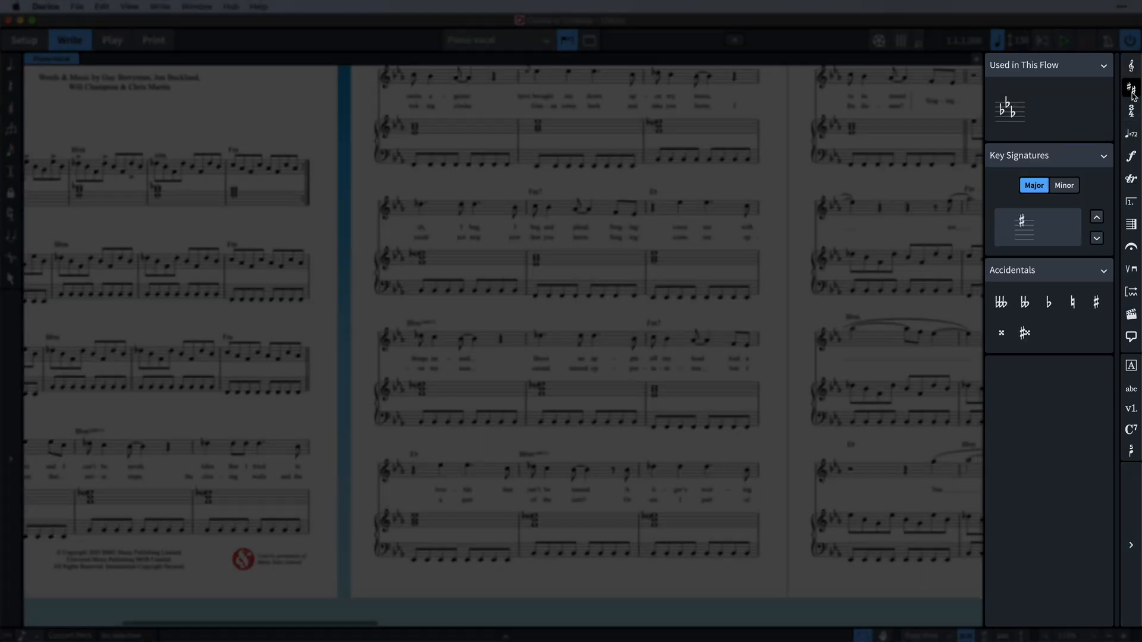
click(1130, 89)
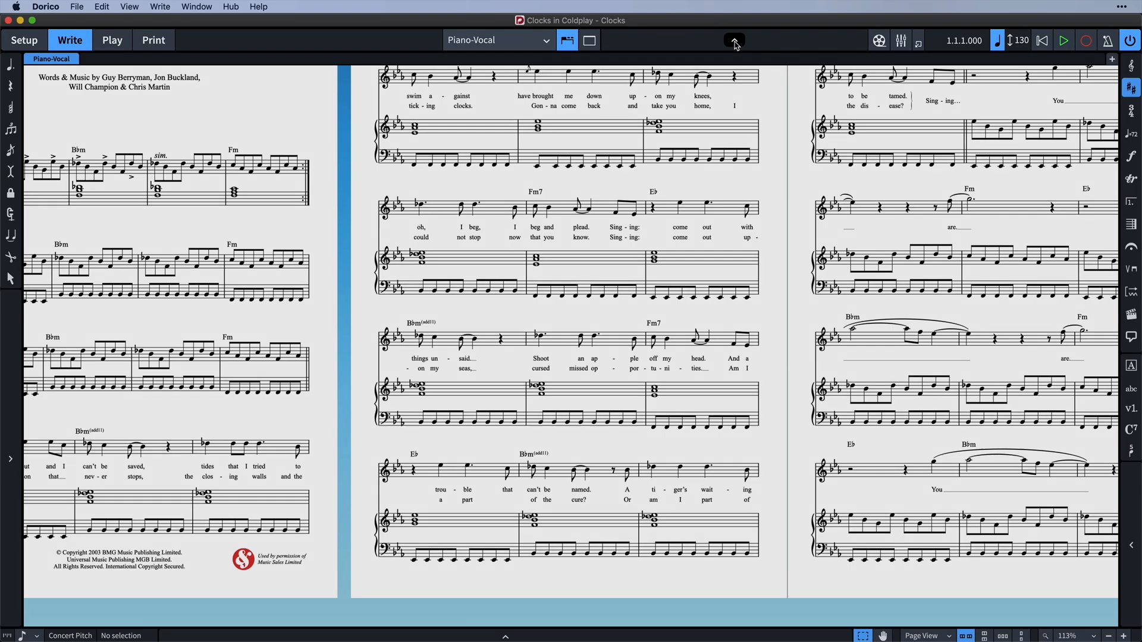
- Hide the main toolbar above the score and bring it back
click(733, 40)
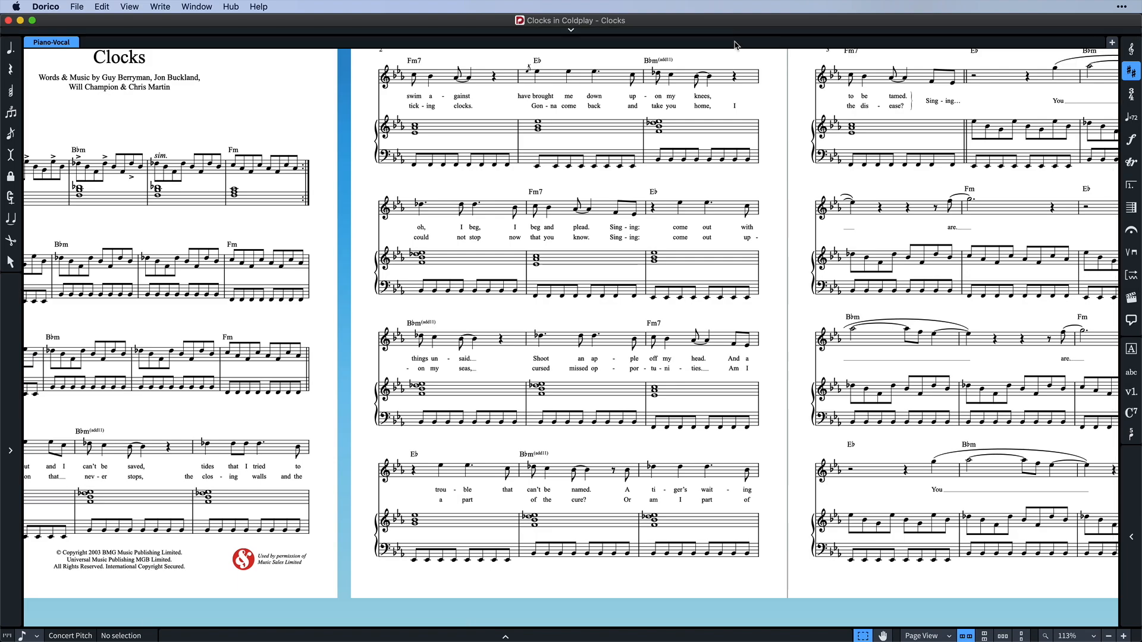
click(671, 31)
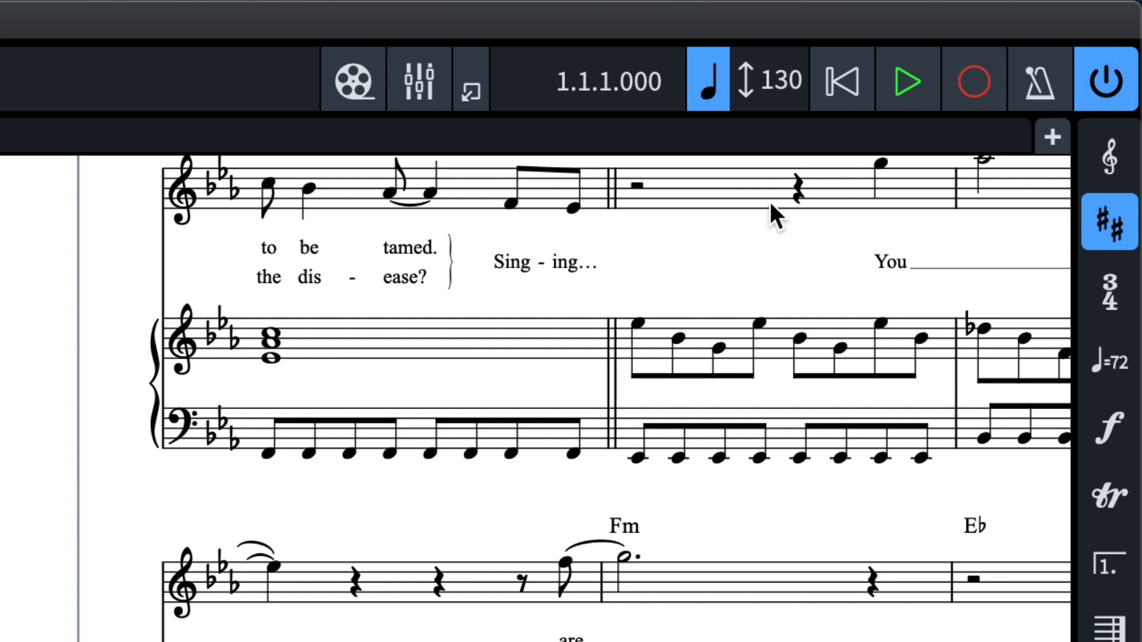
click(878, 160)
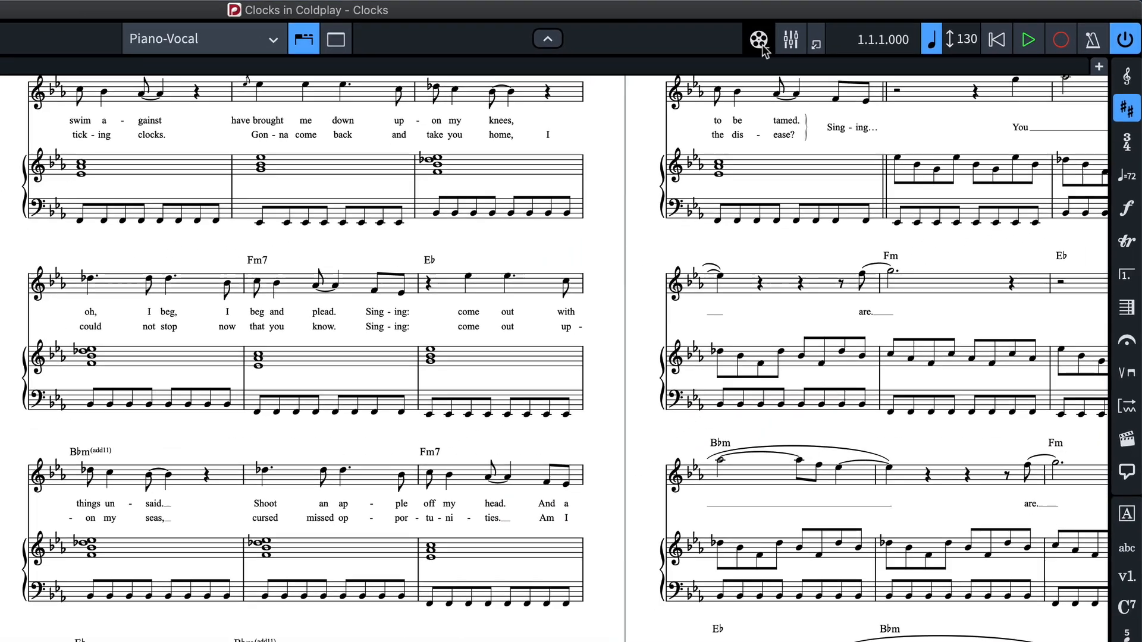
- Display the Video, Mixer and Transport windows one after another and close all three again
click(467, 70)
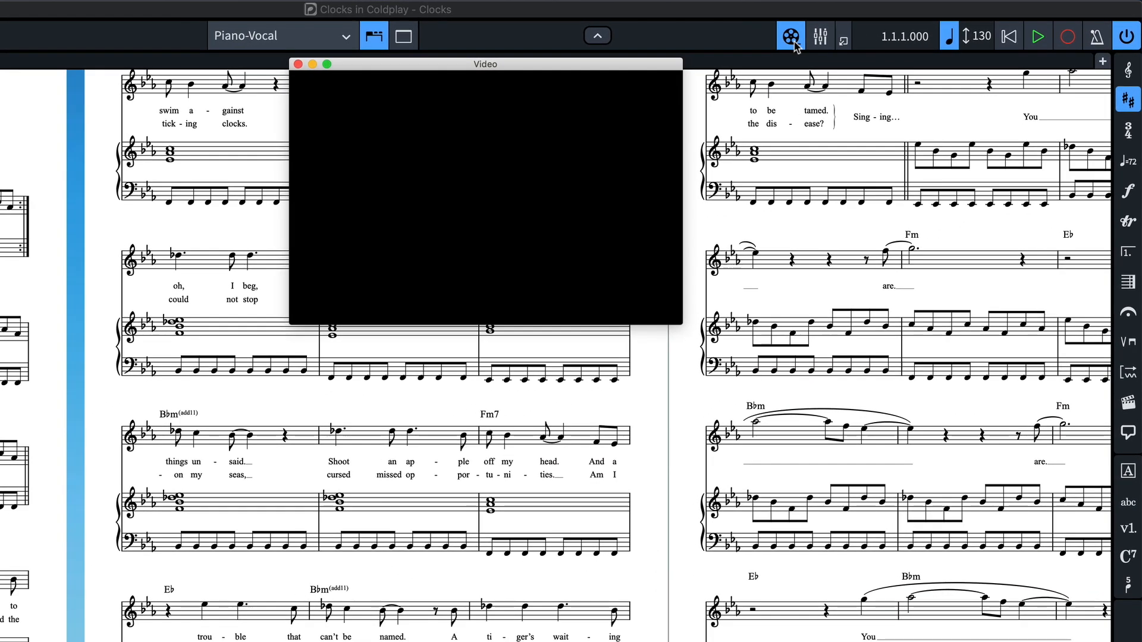
click(830, 45)
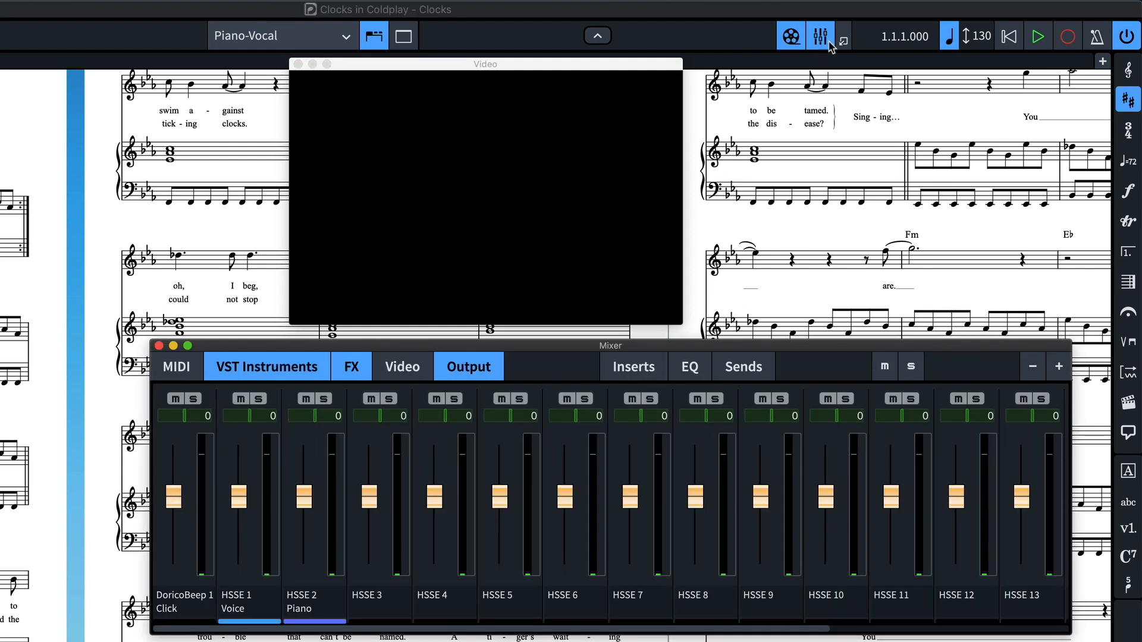
click(843, 42)
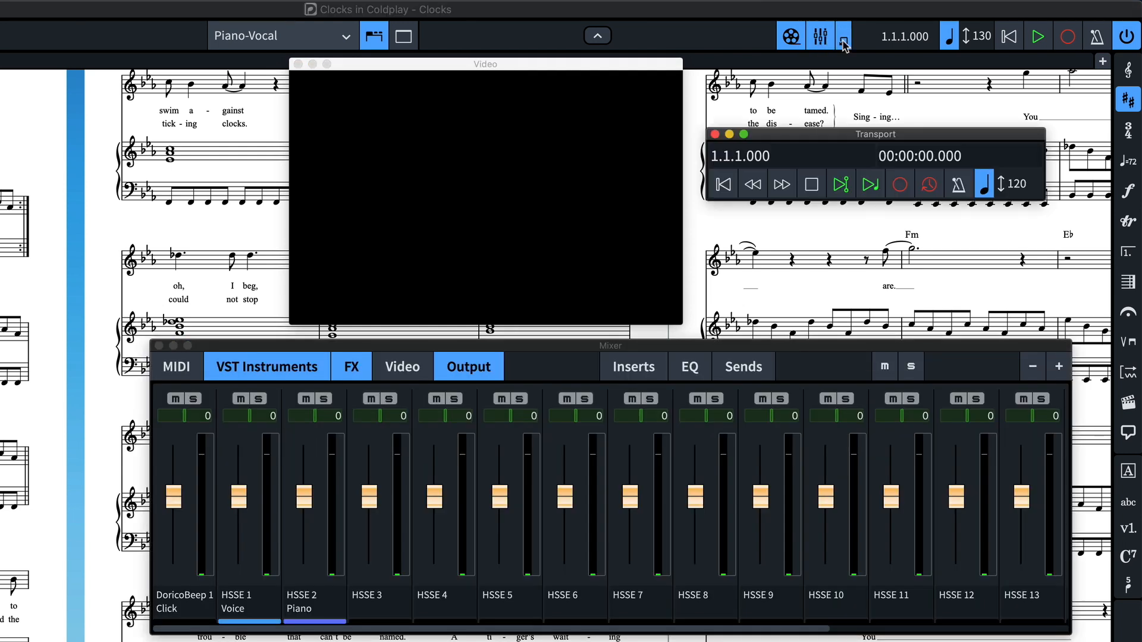
click(843, 41)
click(825, 40)
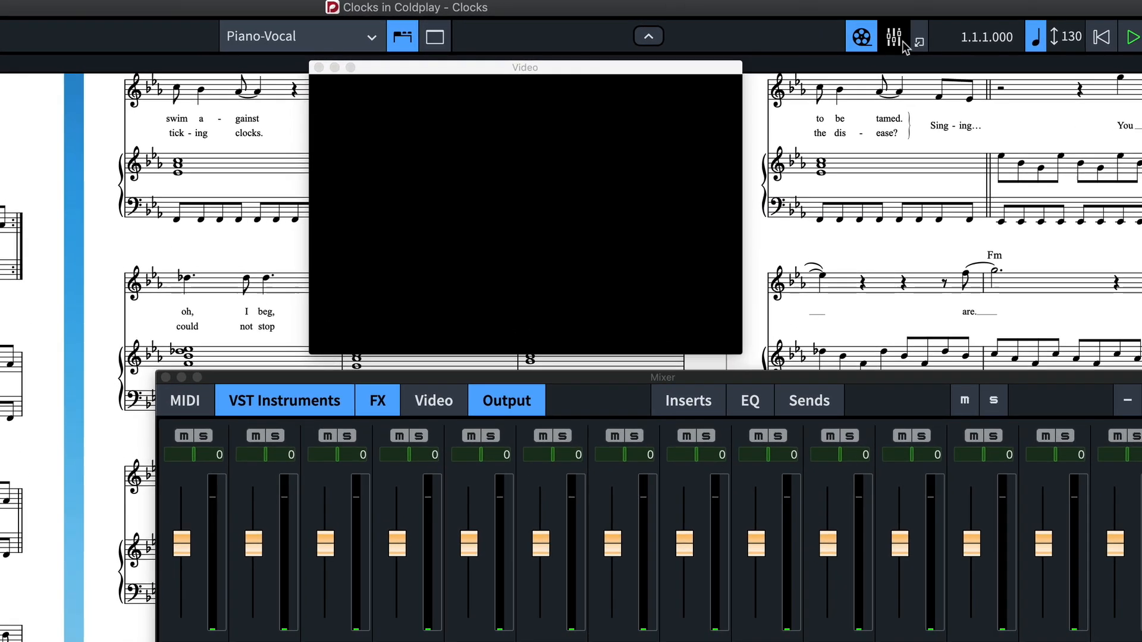
click(795, 40)
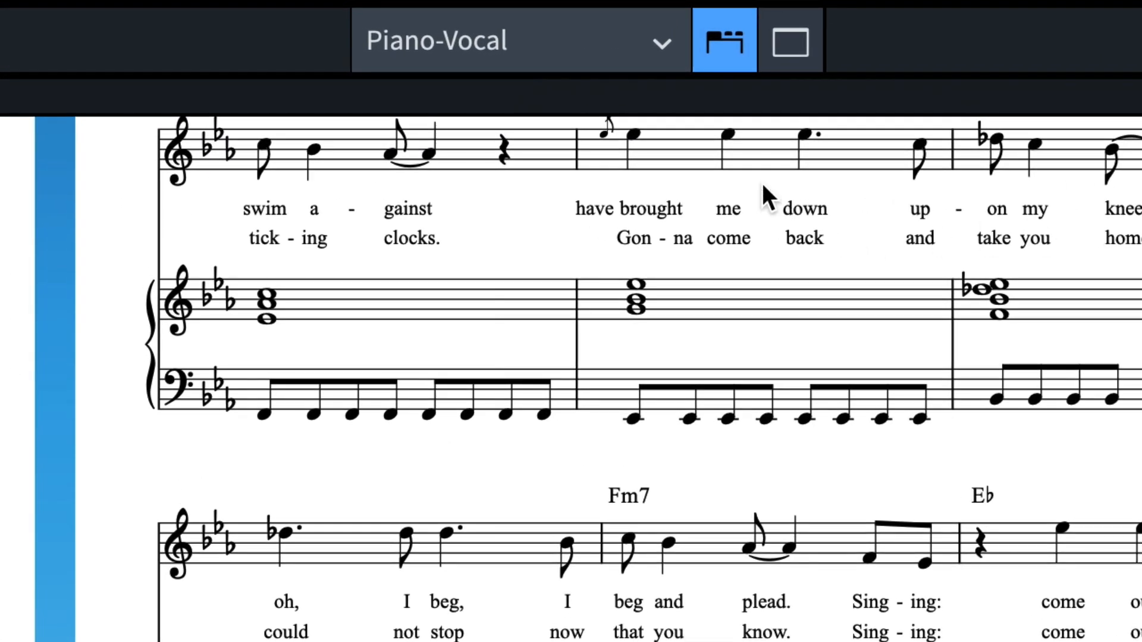
- Switch the displayed layout to the Voice part and look through its music
click(662, 42)
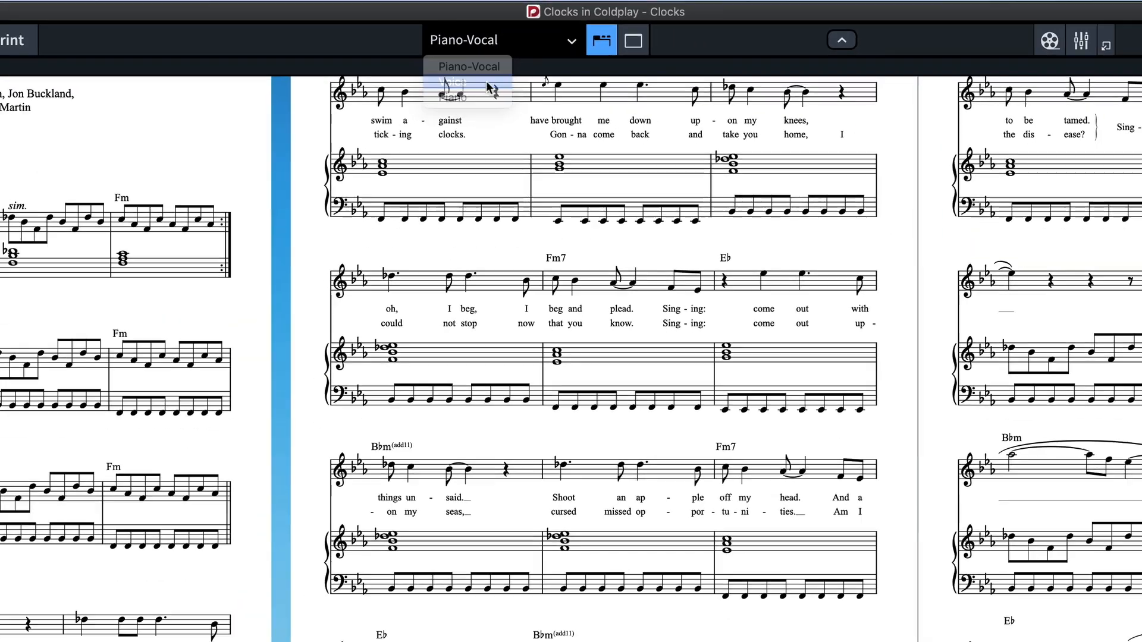
click(484, 107)
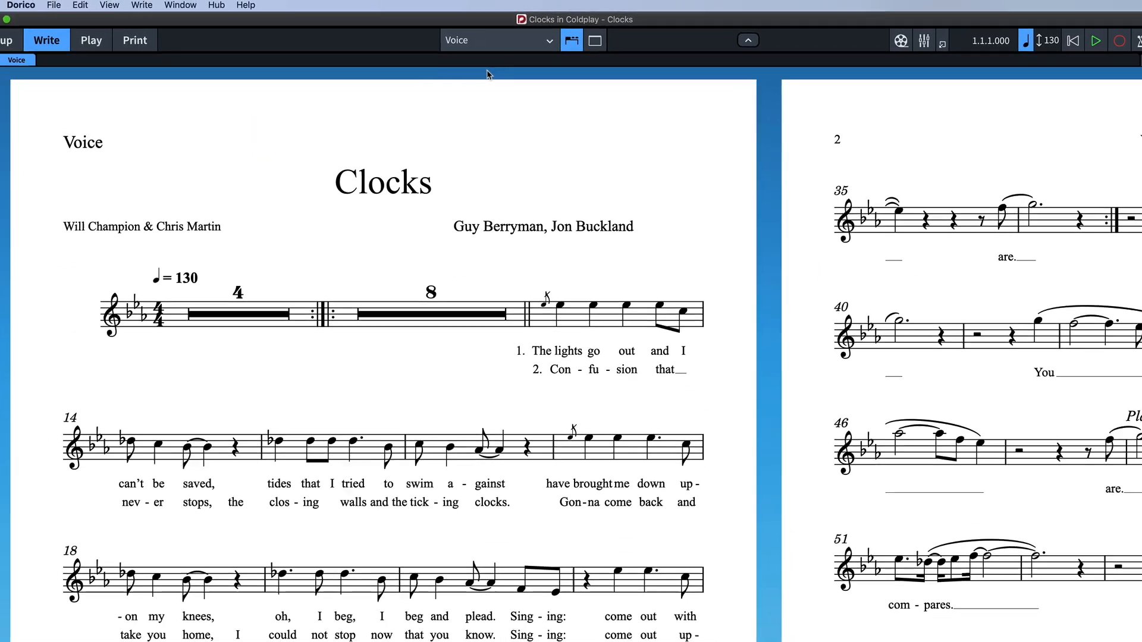
scroll(522, 307, down, 10)
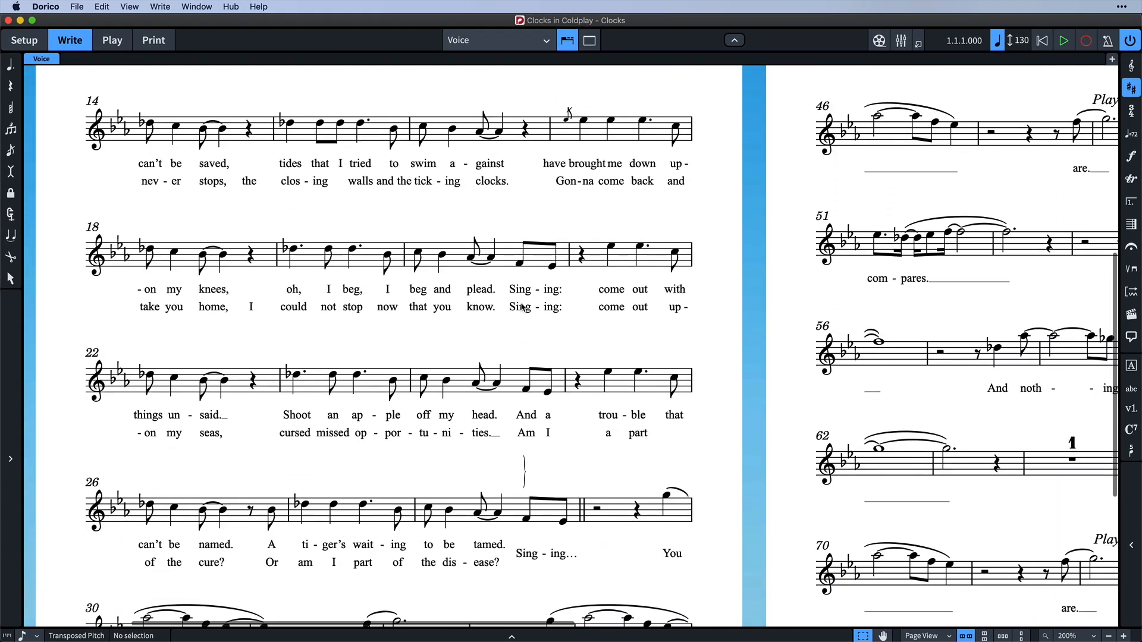
- Open the Piano-Vocal layout in a new tab alongside the Voice layout
click(1112, 59)
click(283, 207)
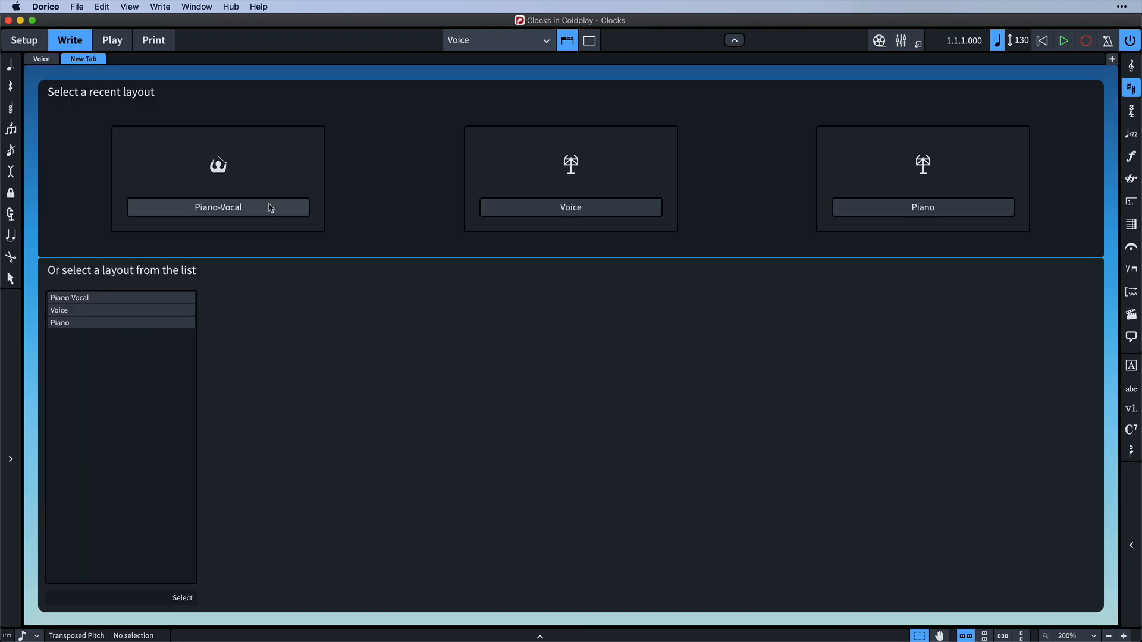
scroll(435, 340, down, 3)
scroll(436, 340, down, 5)
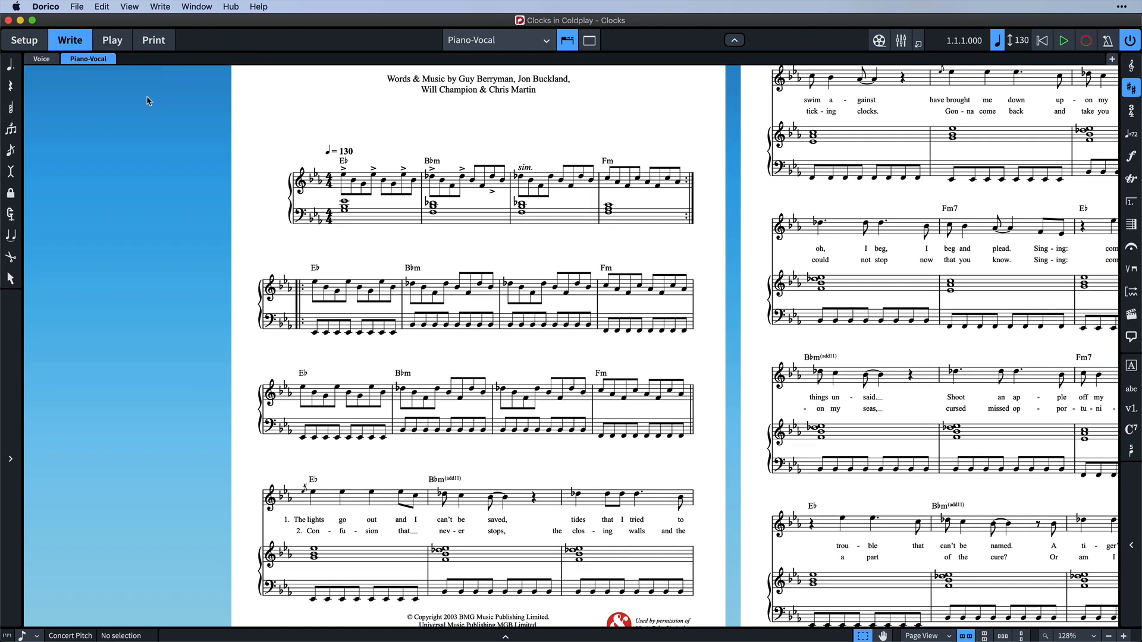
- Select the bass-staff chord in bar 1, examine its note duration and articulation options, and hide them again
scroll(290, 206, down, 2)
click(343, 173)
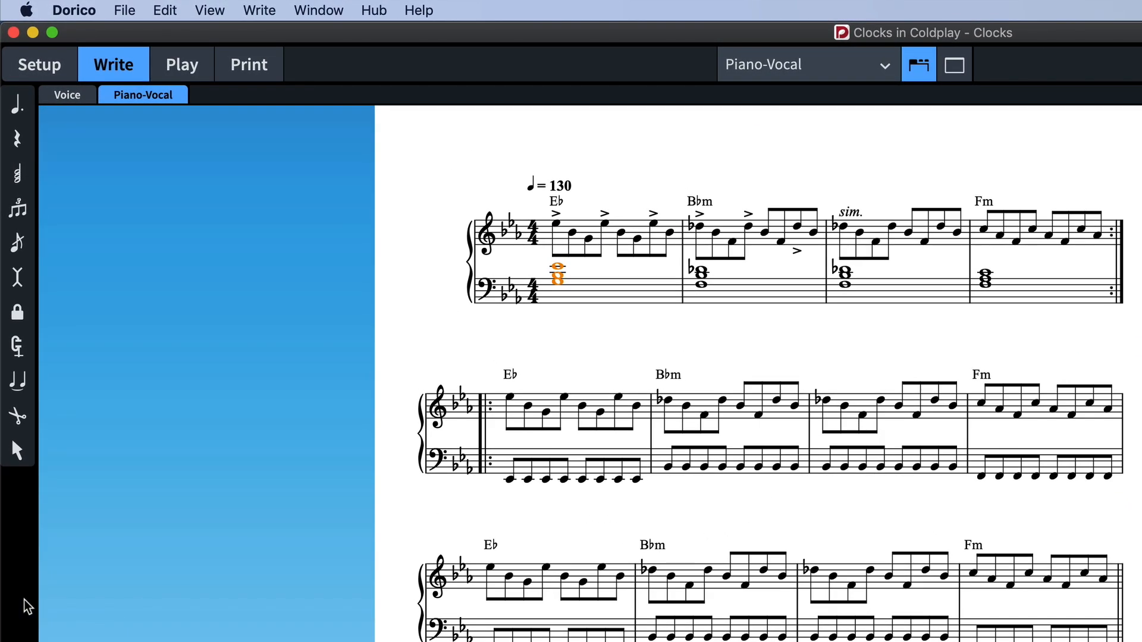
click(23, 546)
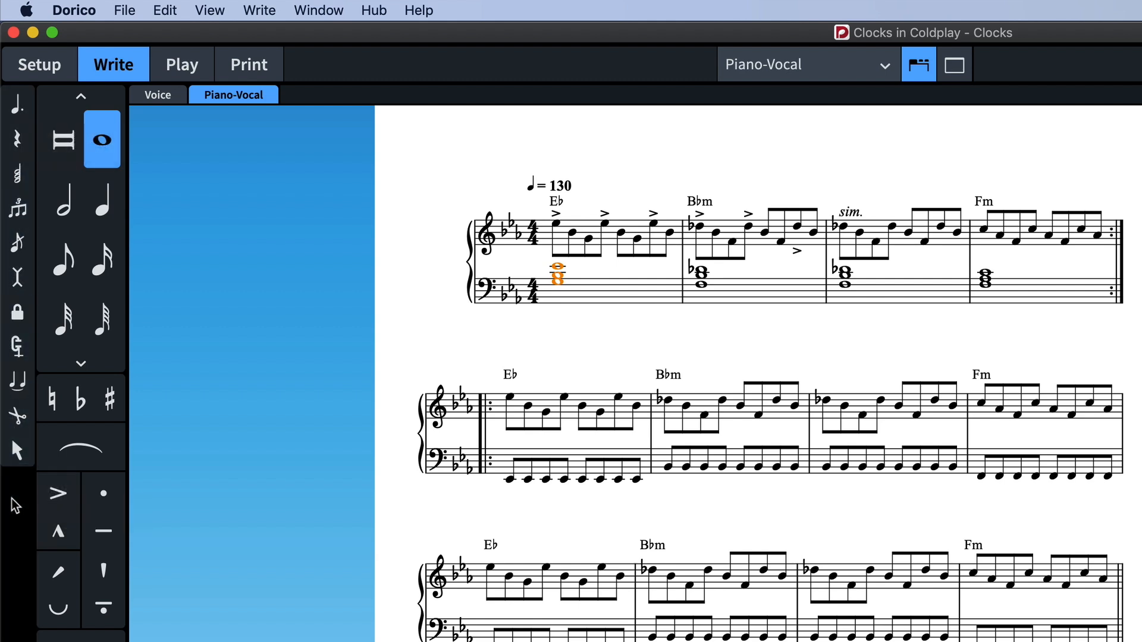
key(super+7)
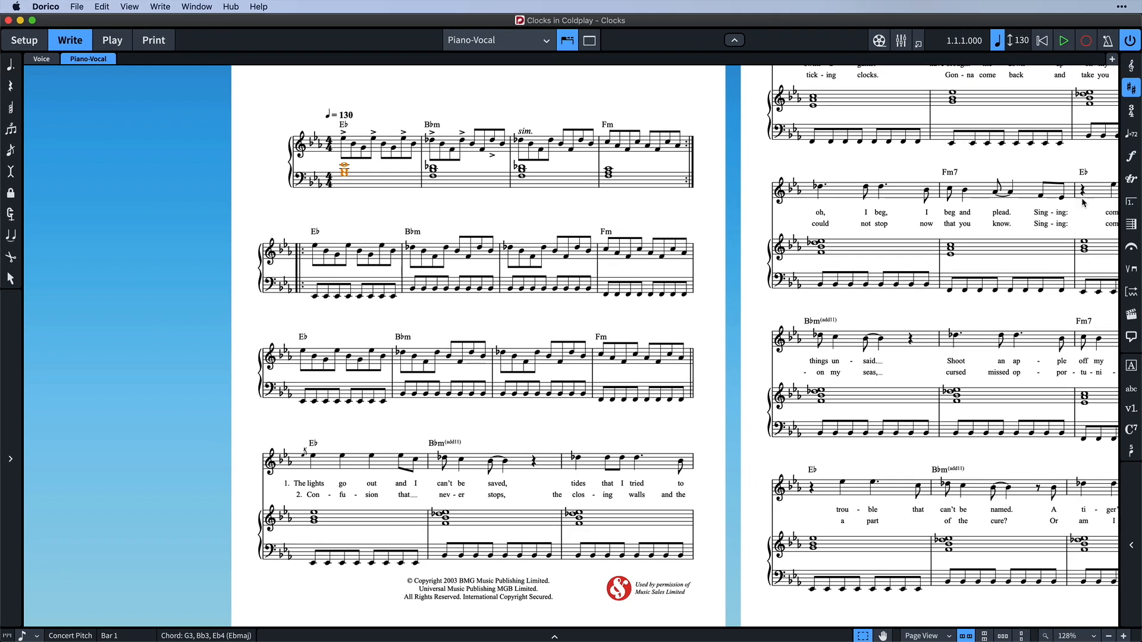
- Browse the notation options for dynamics, tempo, bars and barlines, fermatas, playing techniques, clefs, key signatures and time signatures
click(1132, 157)
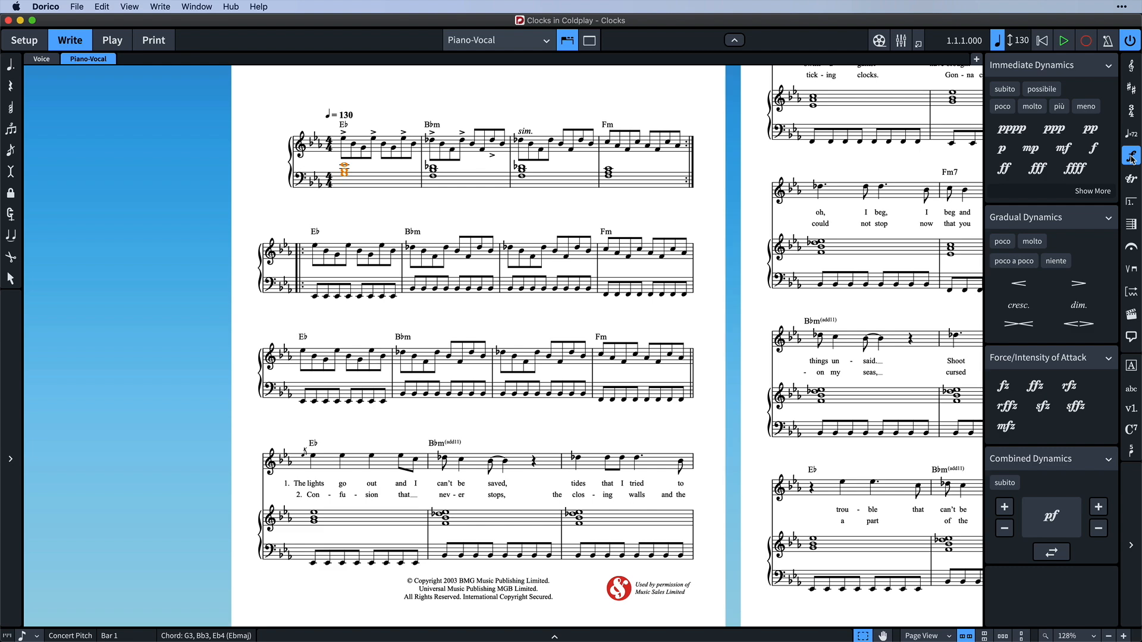
click(1131, 135)
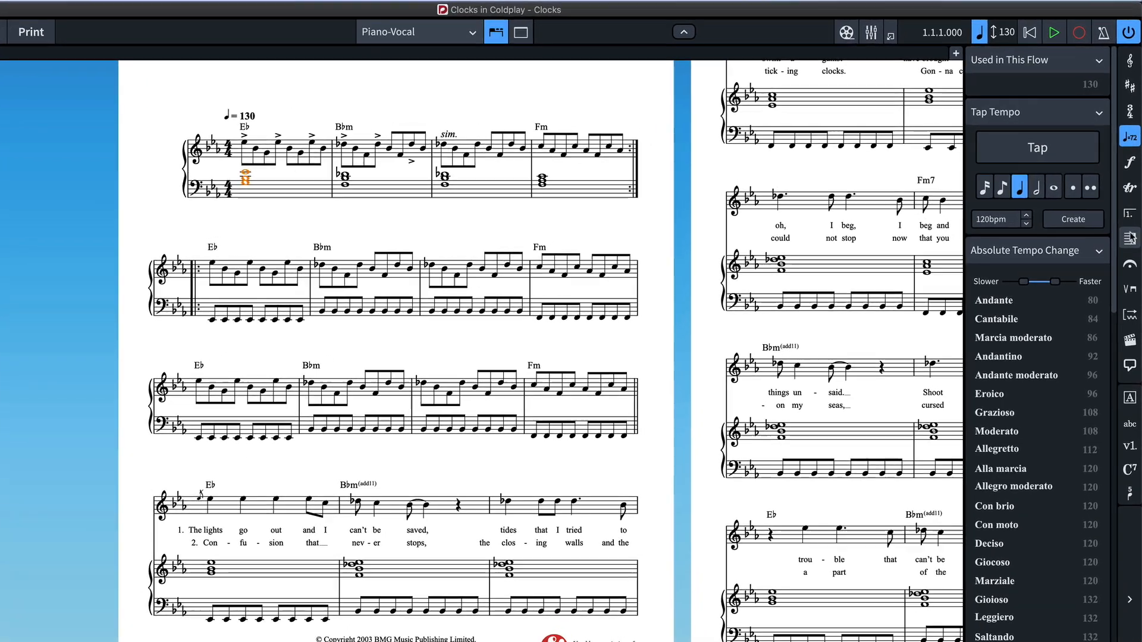
click(1132, 223)
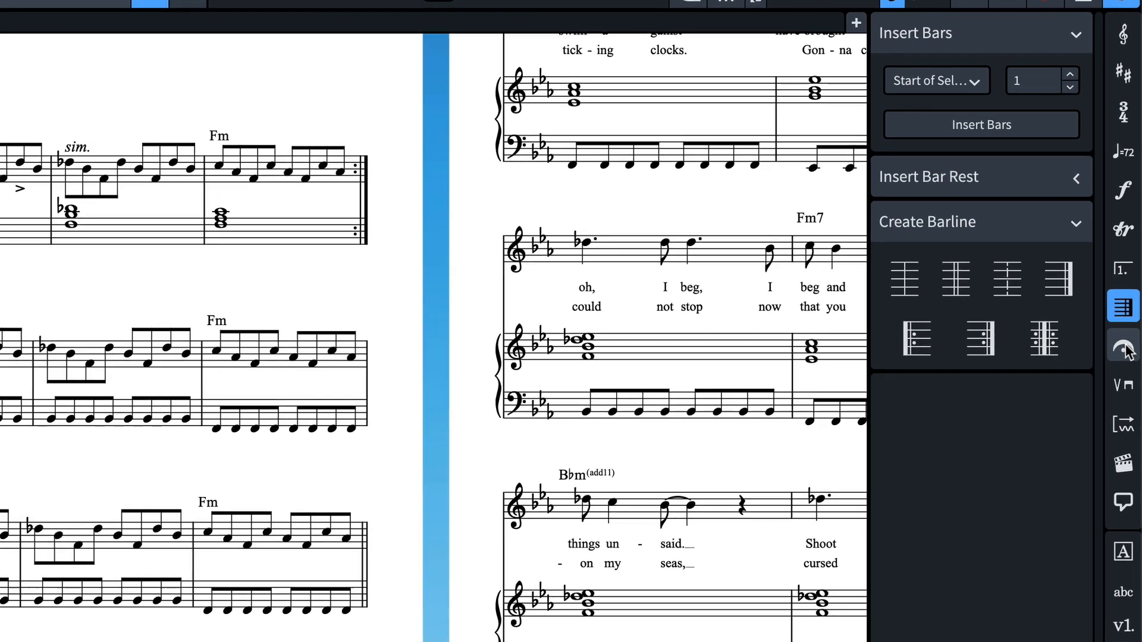
click(1128, 287)
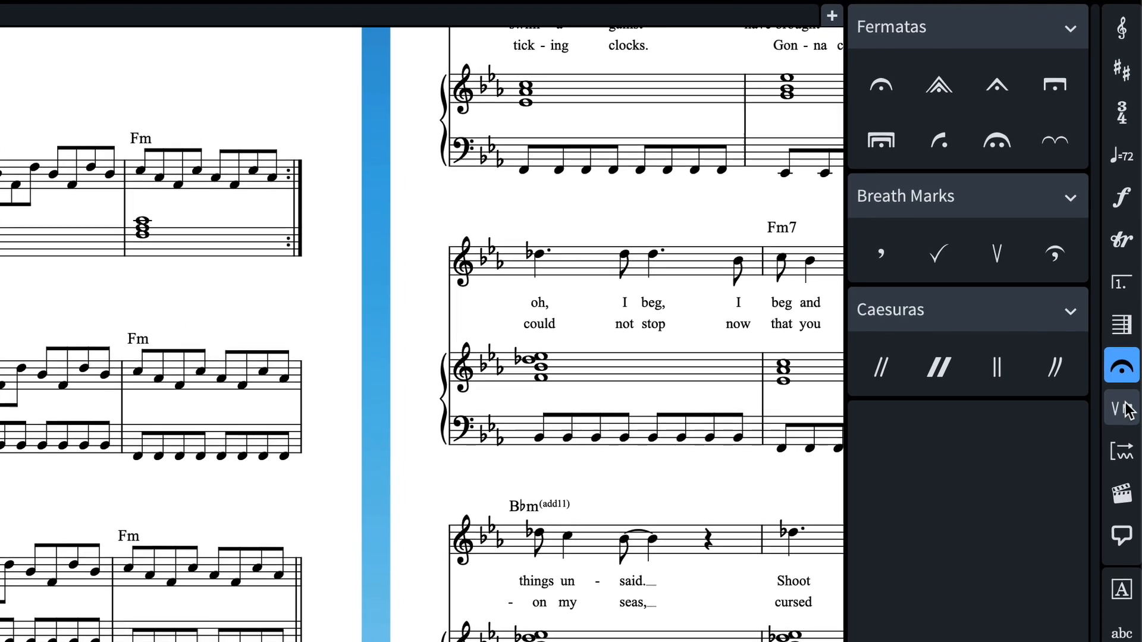
click(1128, 411)
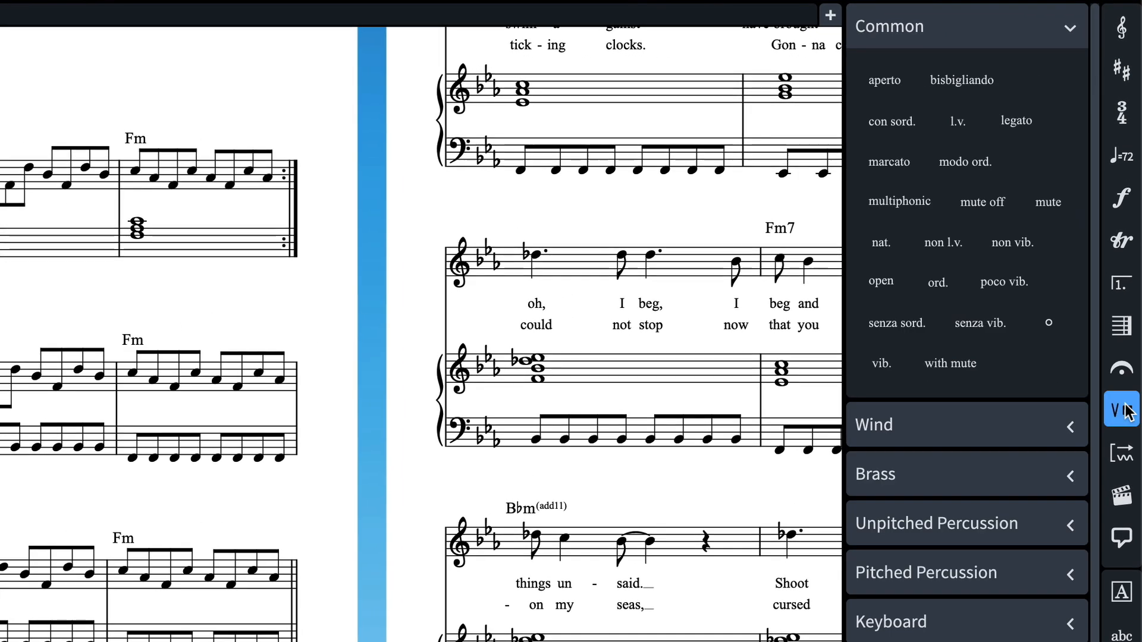
click(1124, 36)
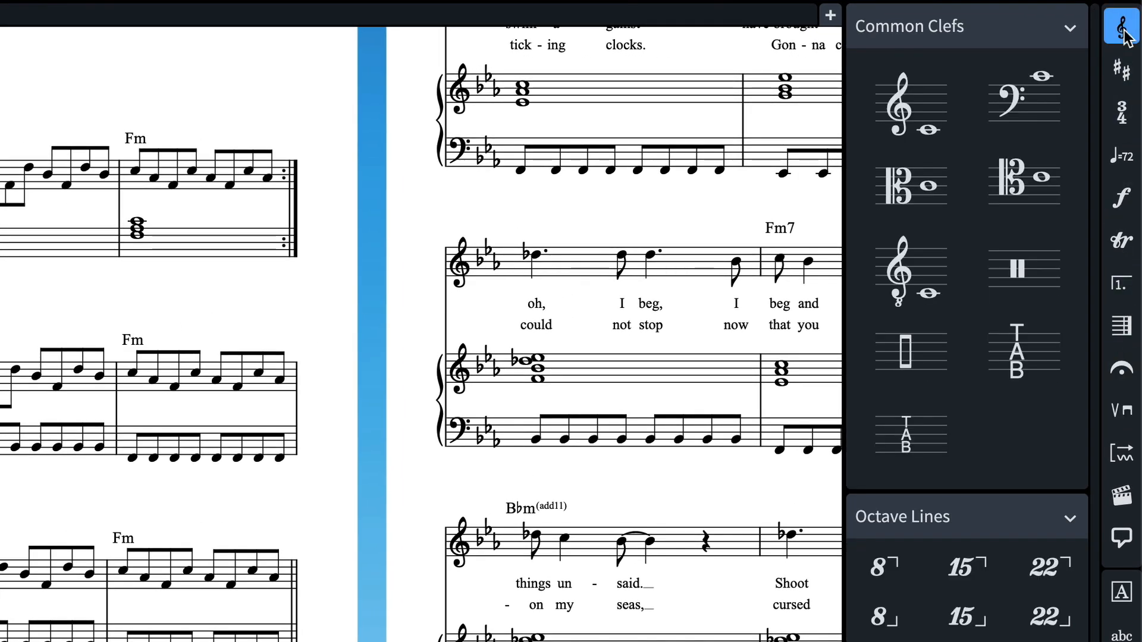
click(1123, 70)
click(1123, 114)
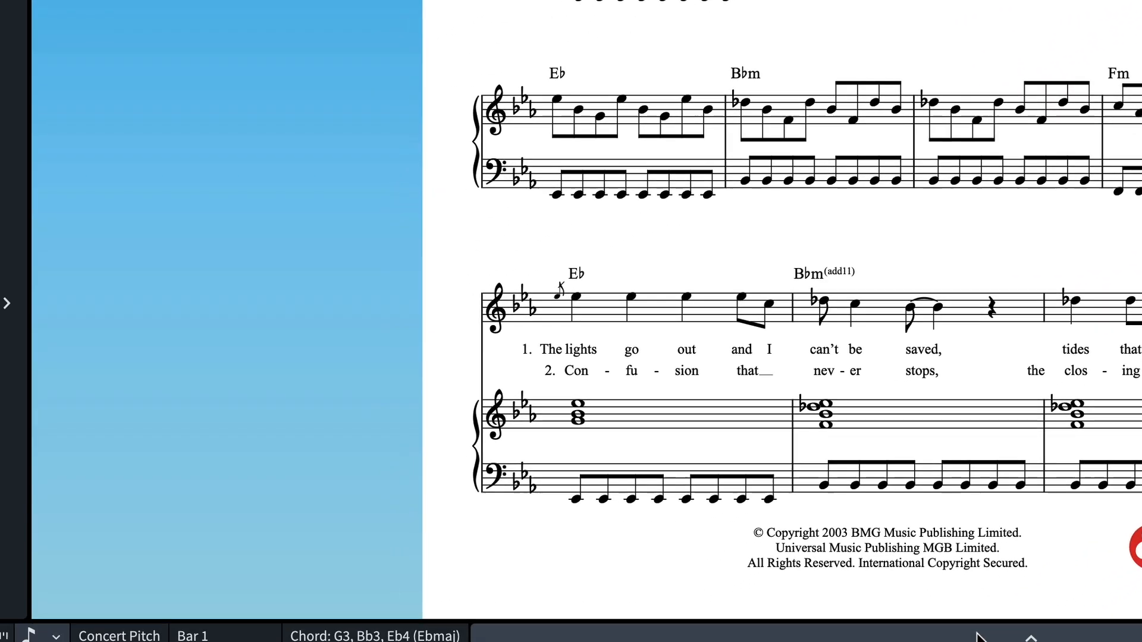
- Examine the editable properties of the bar 1 chord, the tempo mark and the B♭m chord symbol in bar 2
click(978, 635)
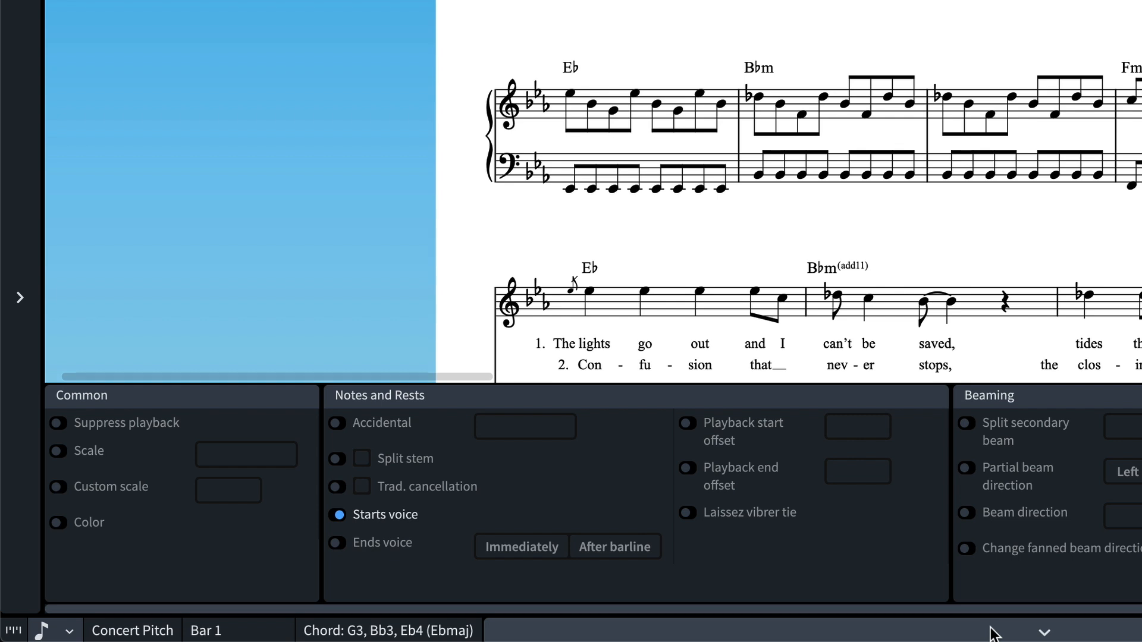
drag(951, 610, 1141, 610)
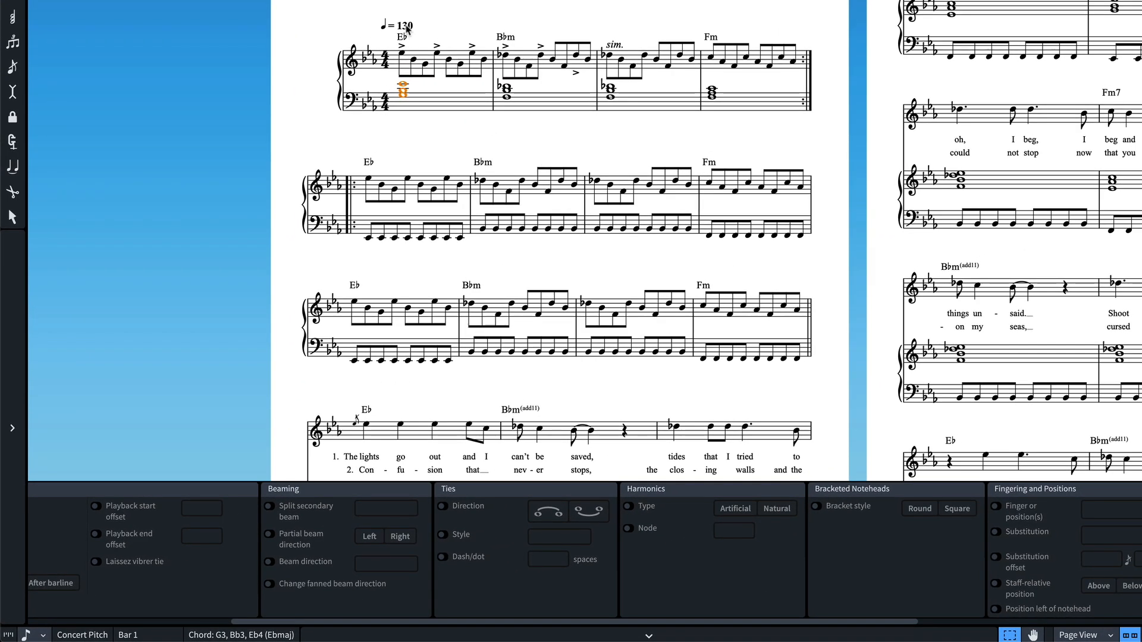
click(406, 27)
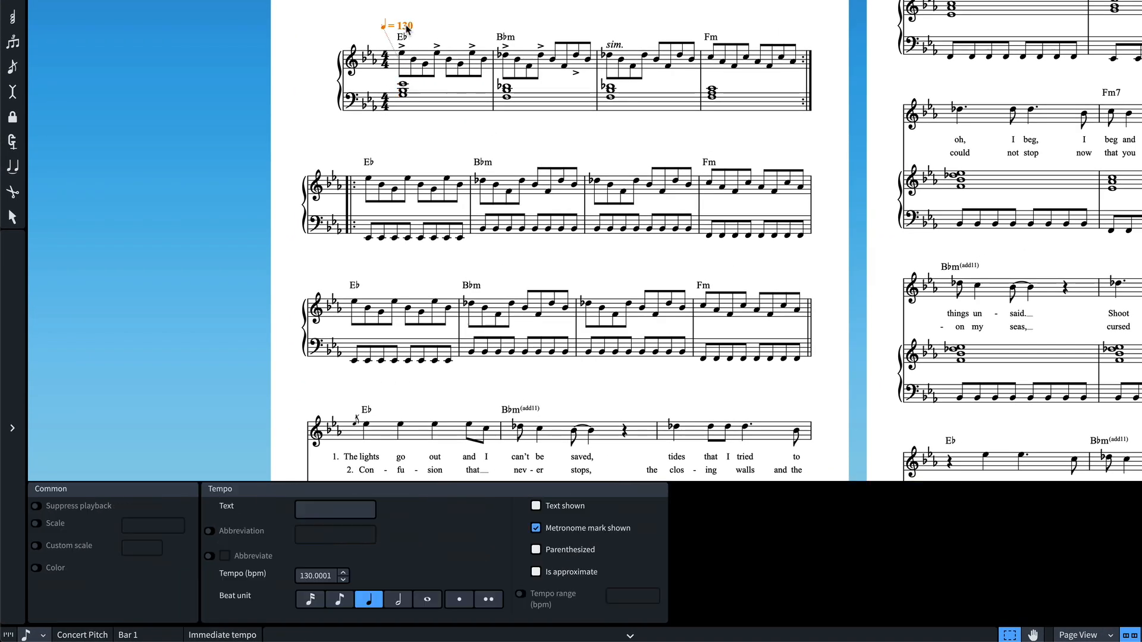
click(503, 40)
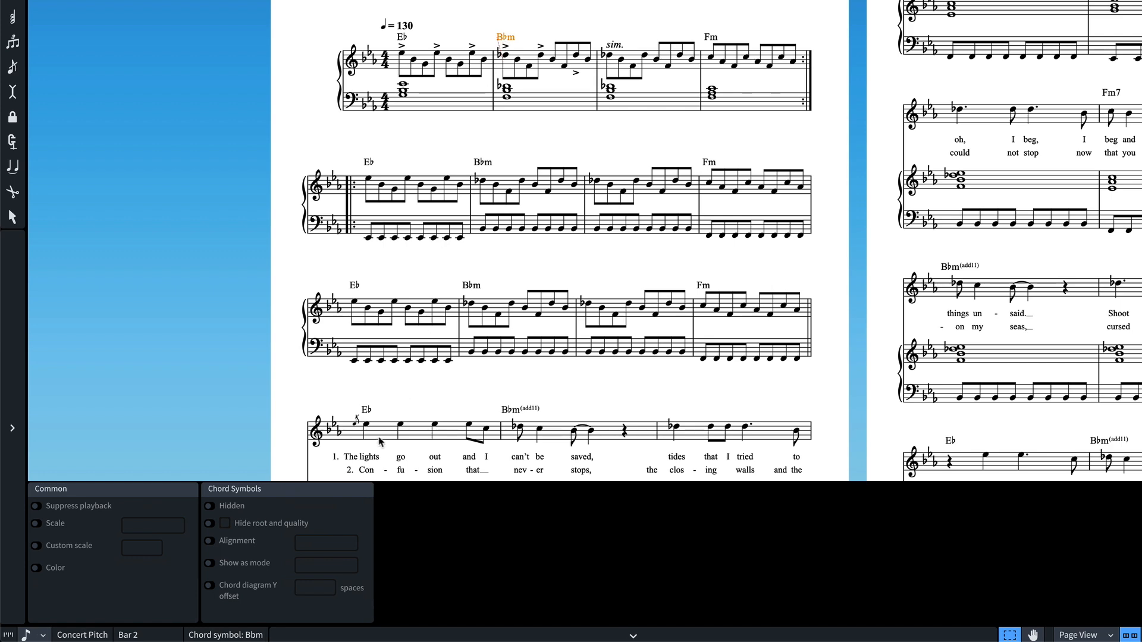
- Override the lyric text alignment of the word "lights" in verse 1 with Left
click(370, 458)
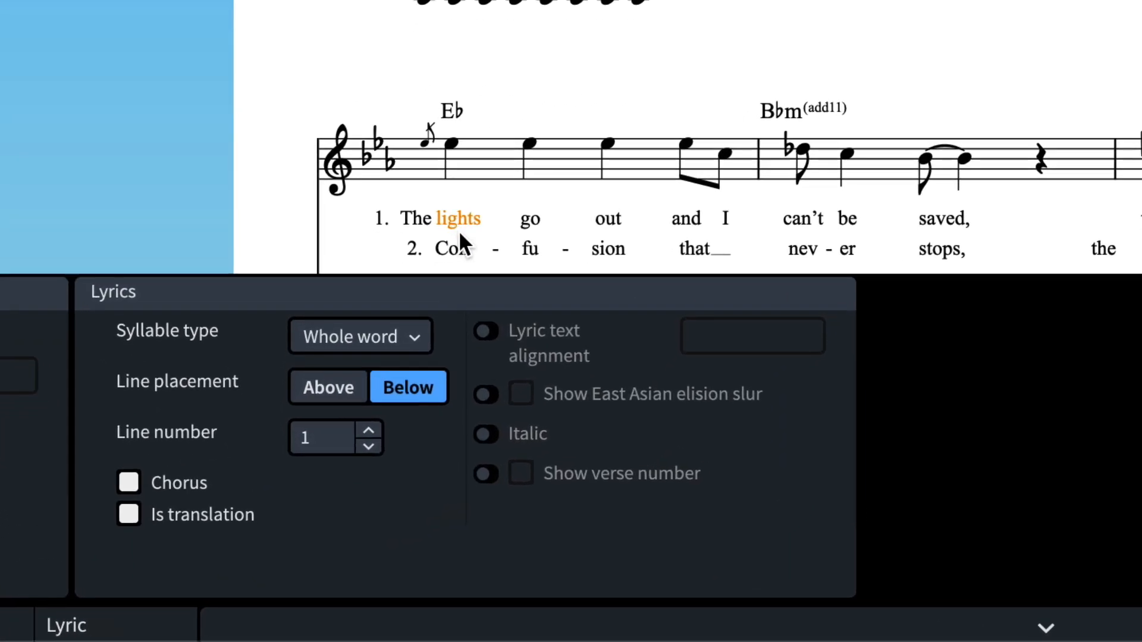
click(485, 331)
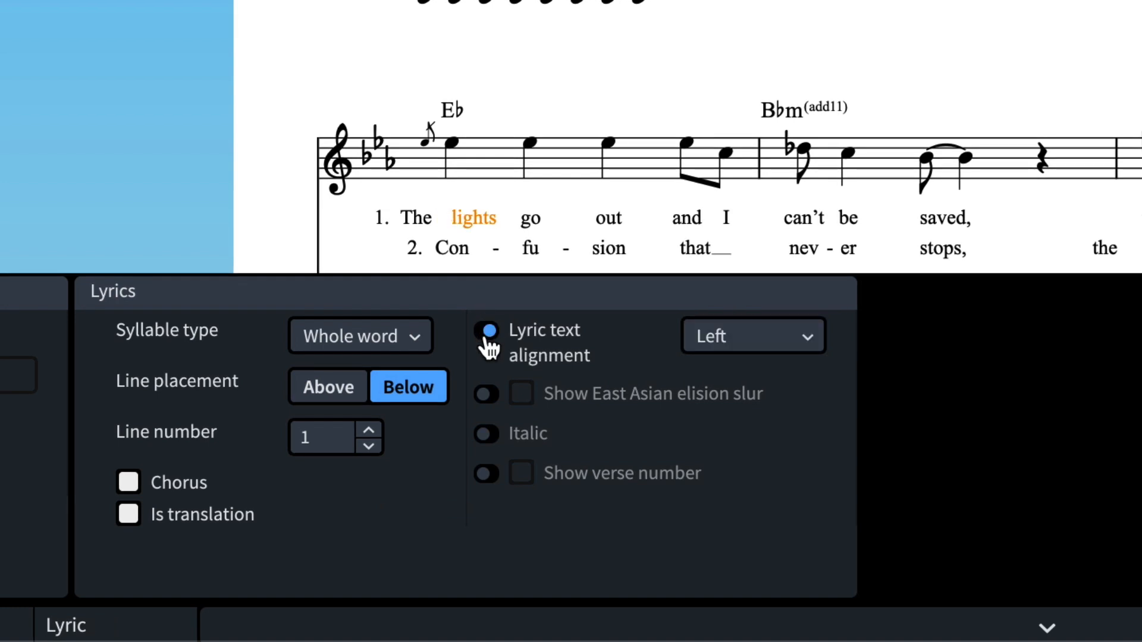
click(741, 349)
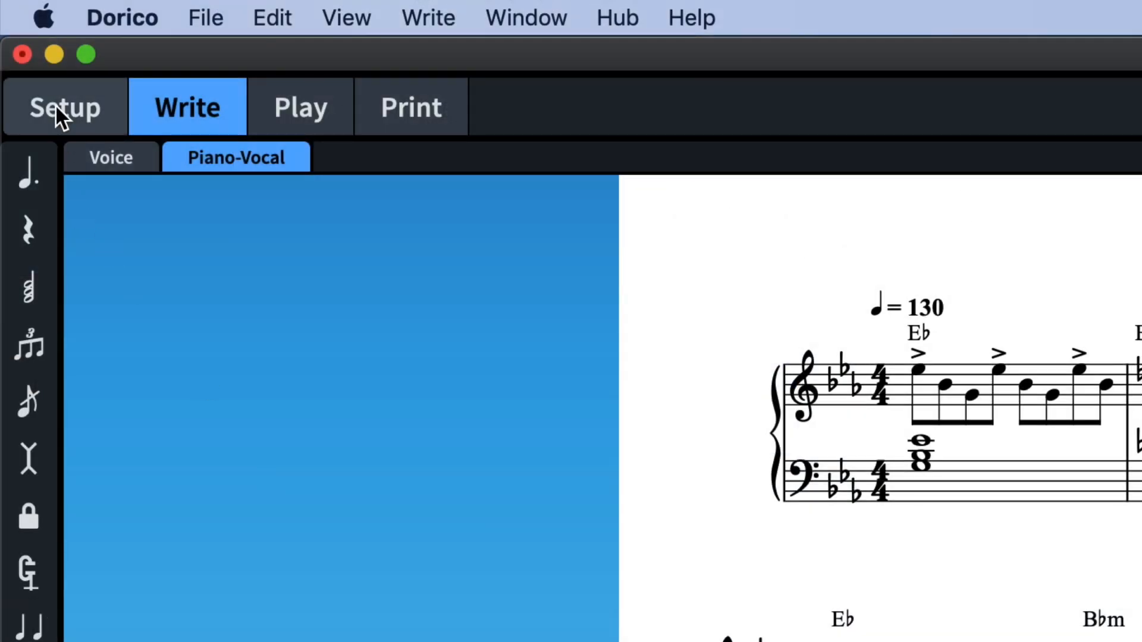
- Switch to Setup mode and add a third flow to the project, keeping its default name
click(55, 104)
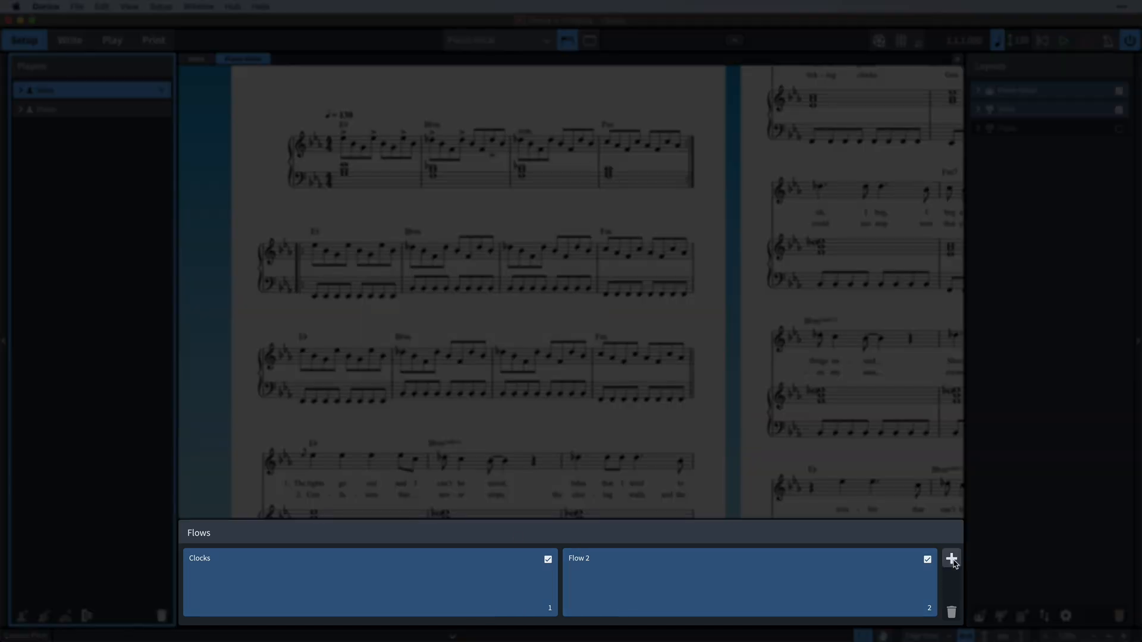
click(952, 561)
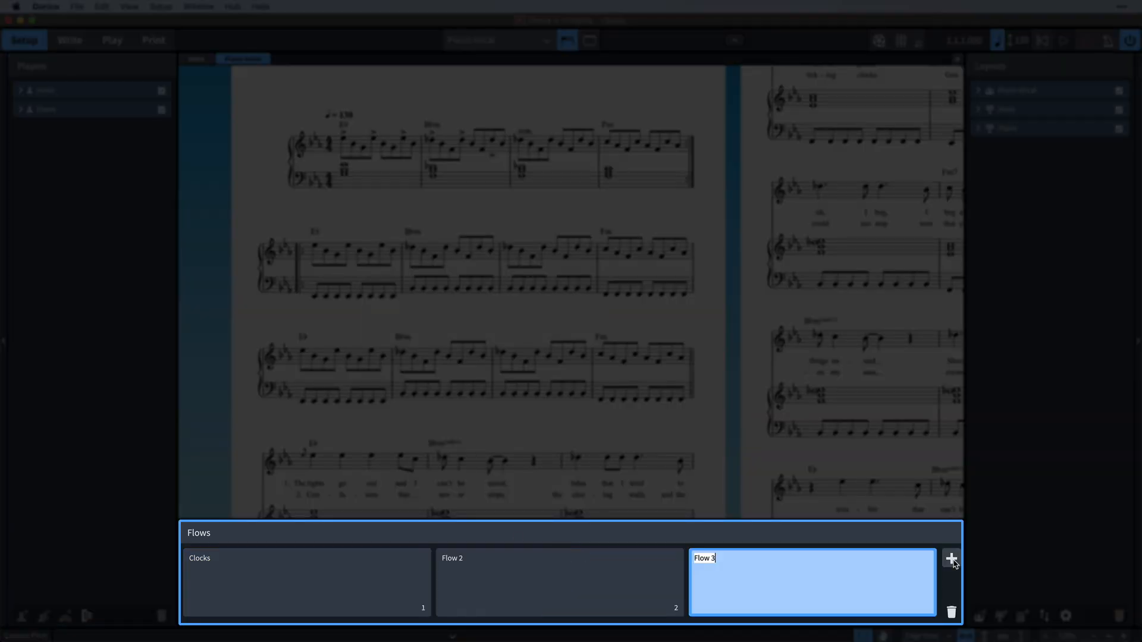
key(Return)
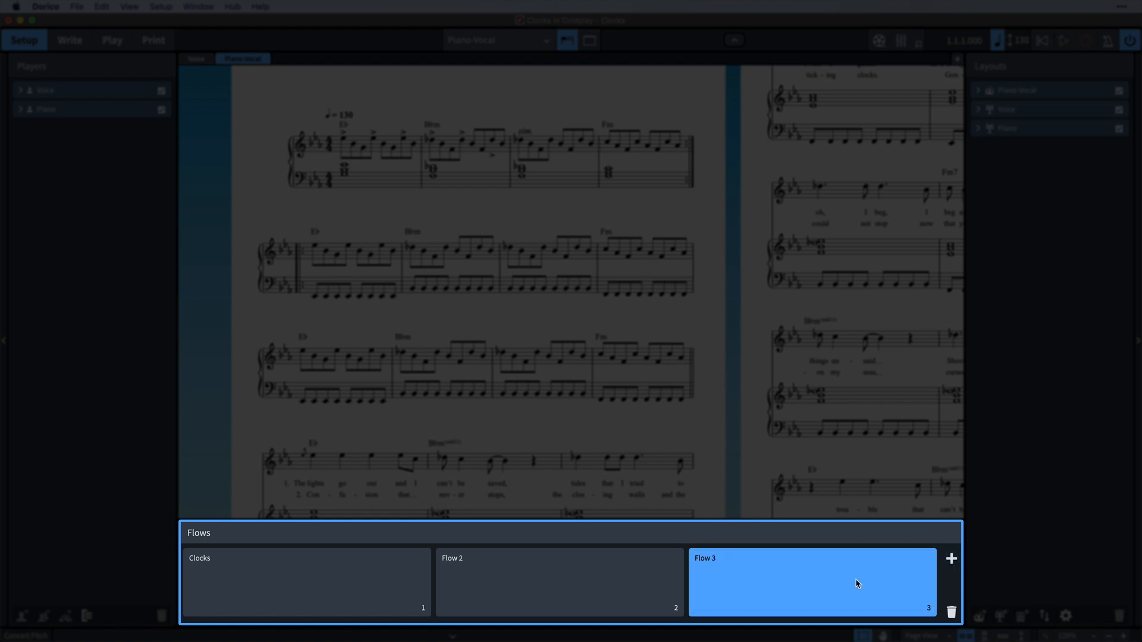
- Examine how Flow 2, the Clocks flow and the Piano-Vocal layout are linked to the players, layouts and flows
click(653, 580)
click(393, 588)
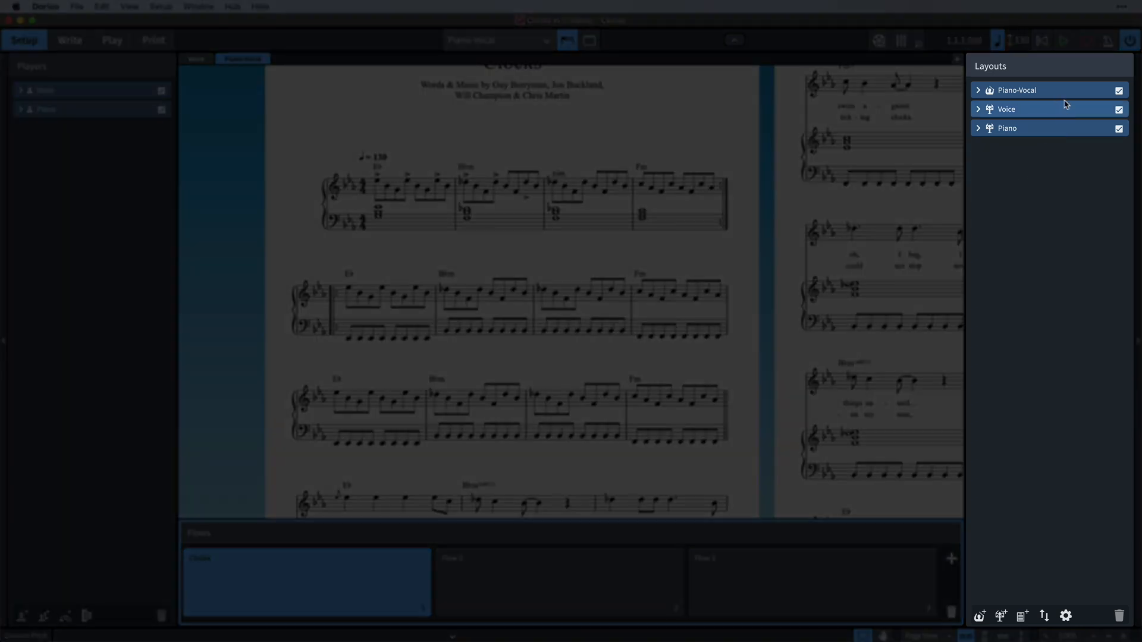
click(1065, 93)
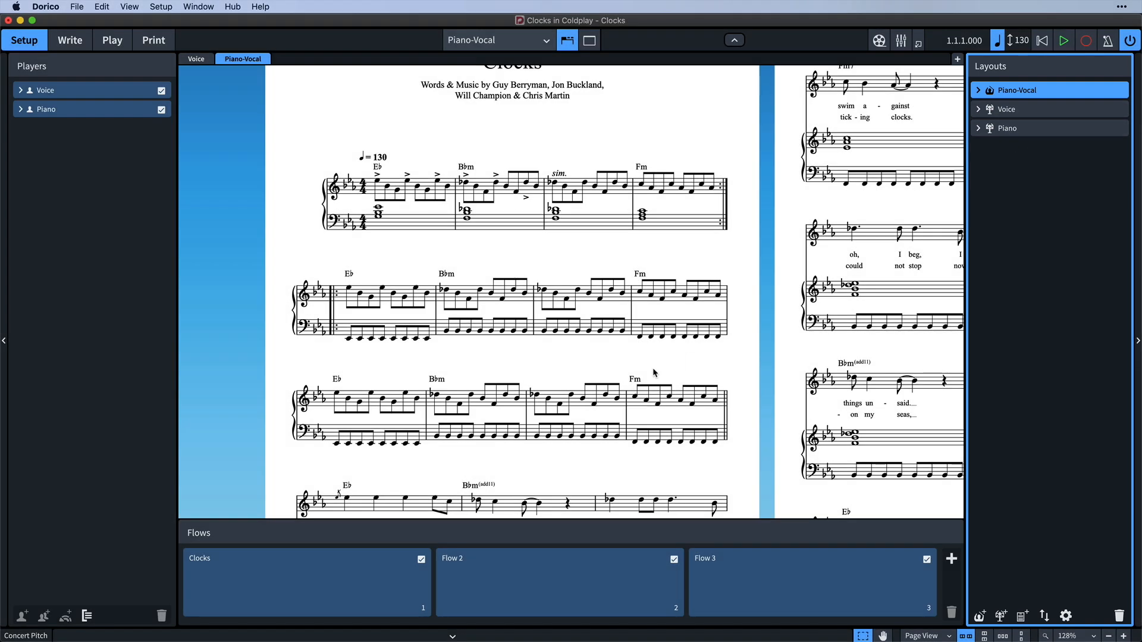
- In Play mode, show the Piano's velocity and MIDI CC lanes and draw a wave-shaped CC7 curve across roughly bars 1 and 2
click(113, 41)
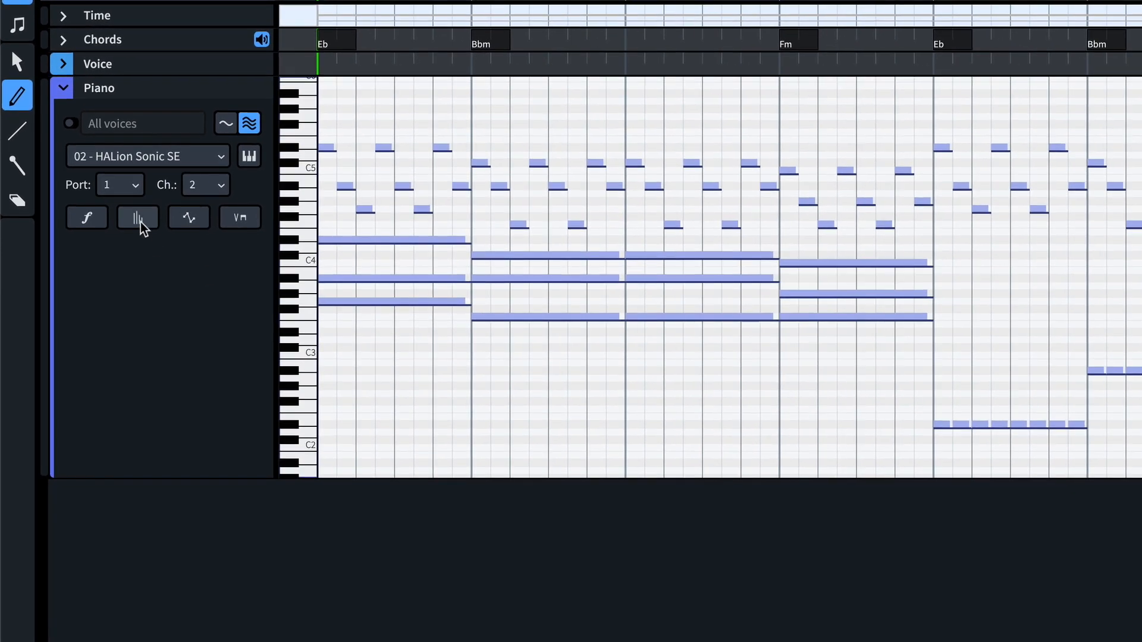
click(144, 229)
click(189, 224)
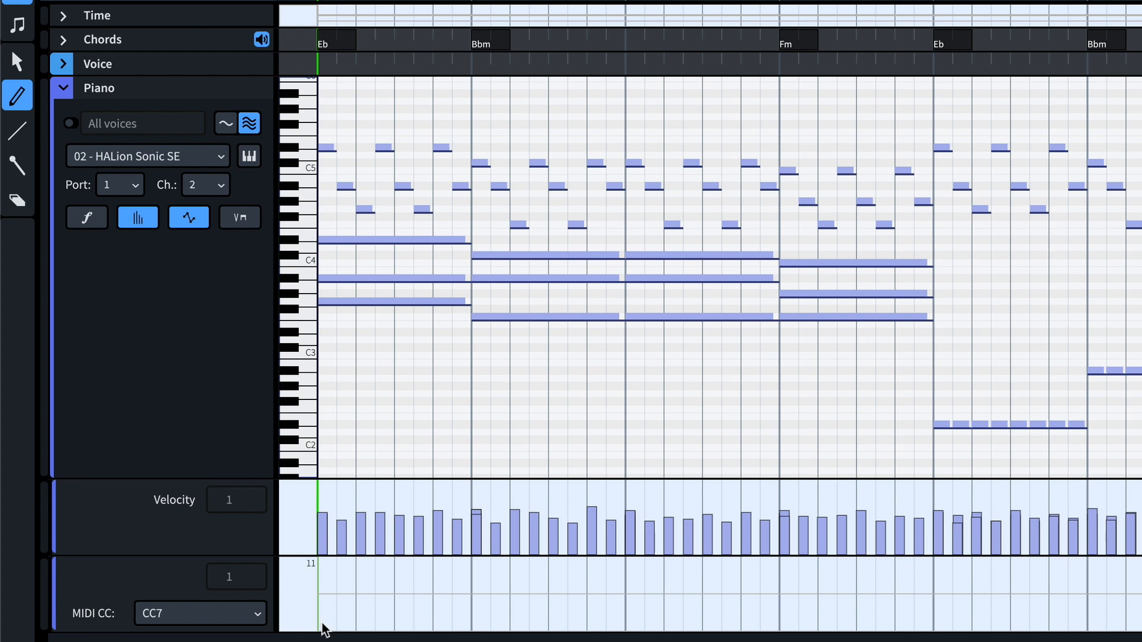
mouse_move(322, 618)
mouse_down()
mouse_move(358, 576)
mouse_move(527, 621)
mouse_move(601, 595)
mouse_up()
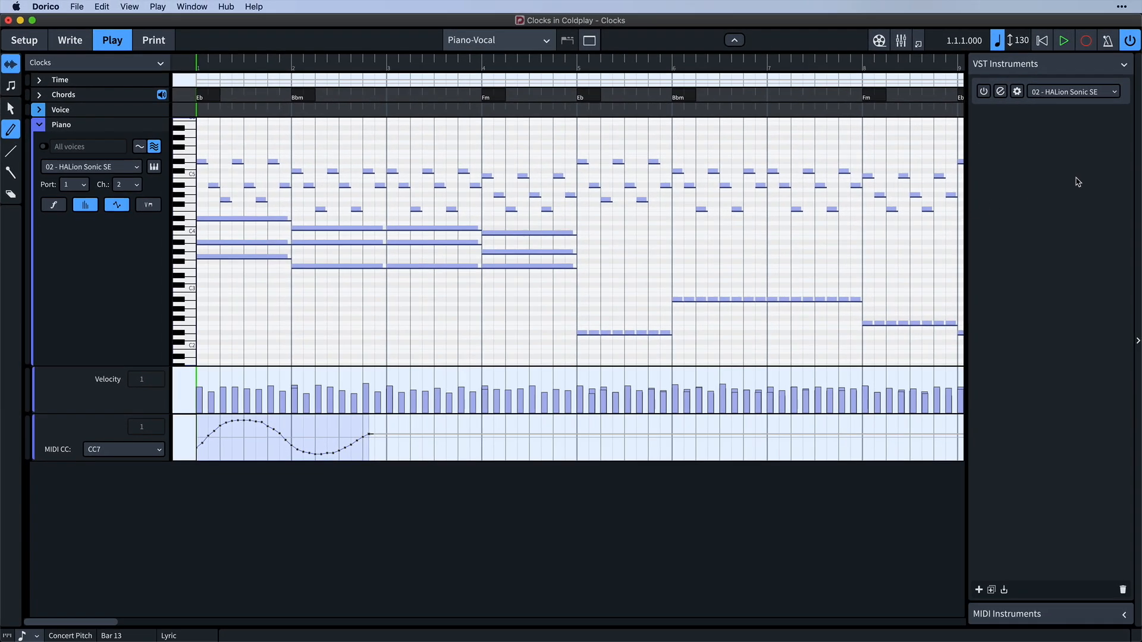
- Examine the HALion Sonic SE instrument's editor window, then close it
click(1000, 91)
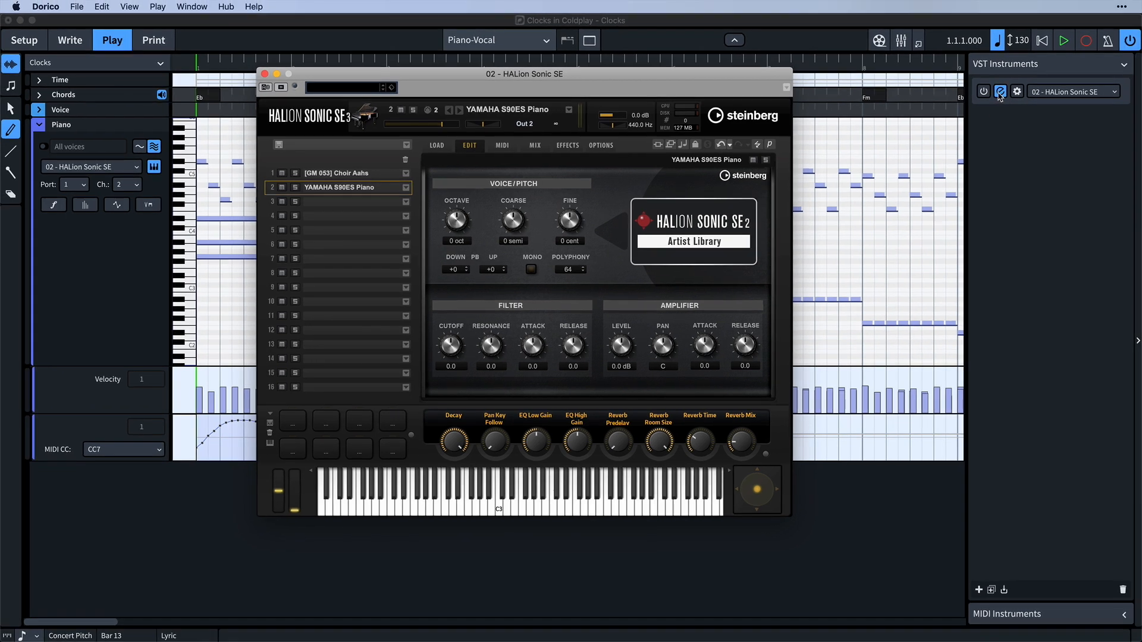
click(1029, 85)
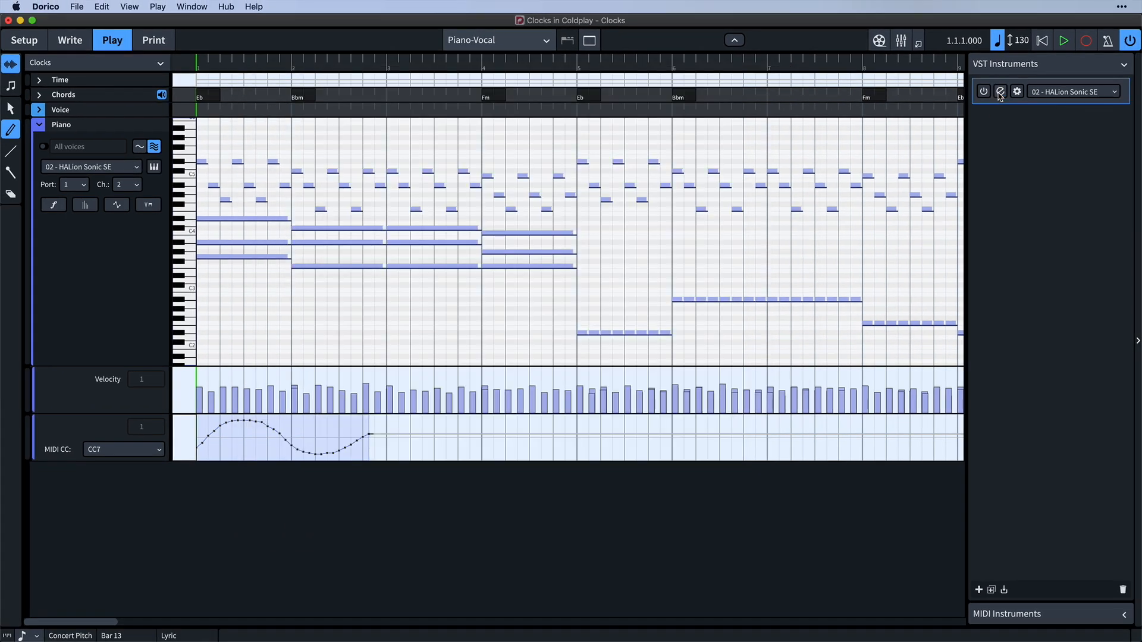
- Switch to Print mode, set the destination to Printer and review the available job types, keeping Normal
click(154, 41)
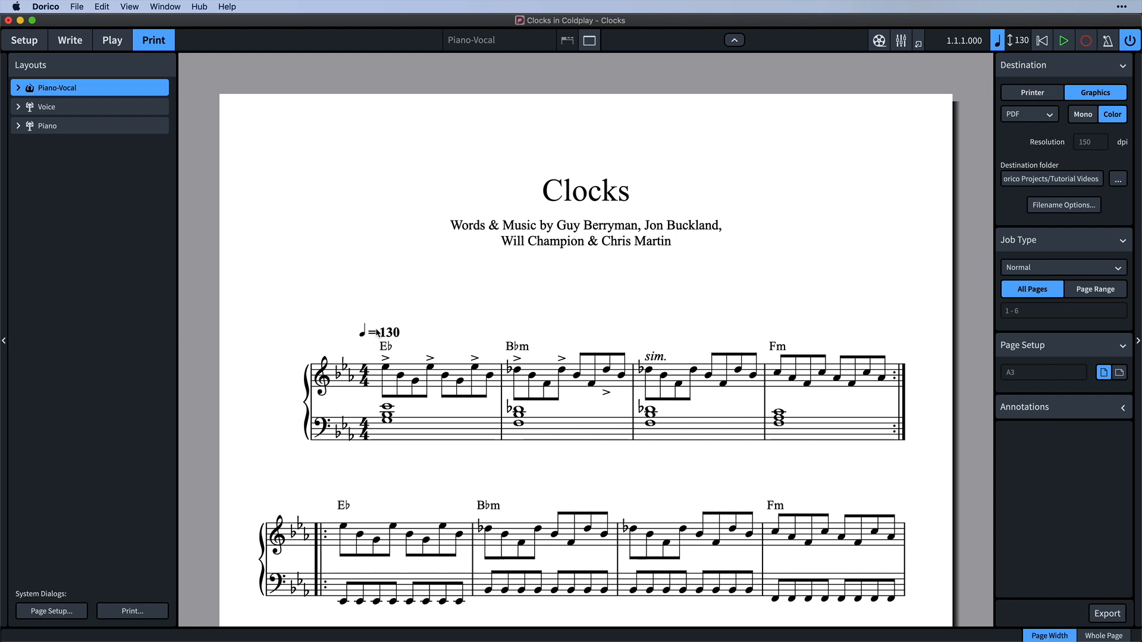
scroll(377, 333, down, 5)
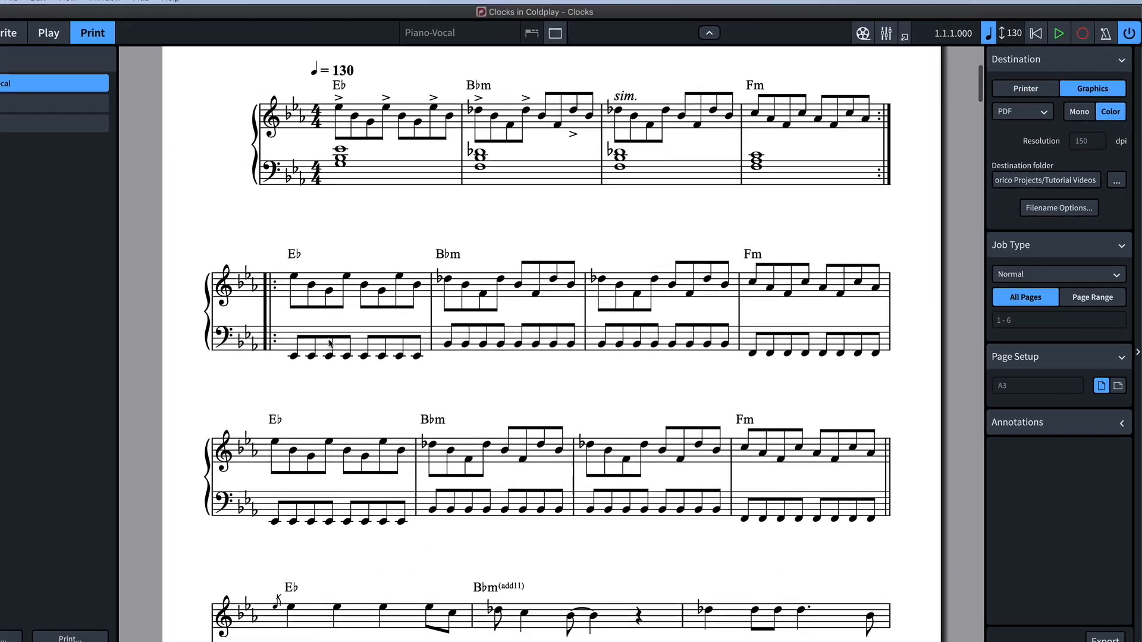
click(1015, 91)
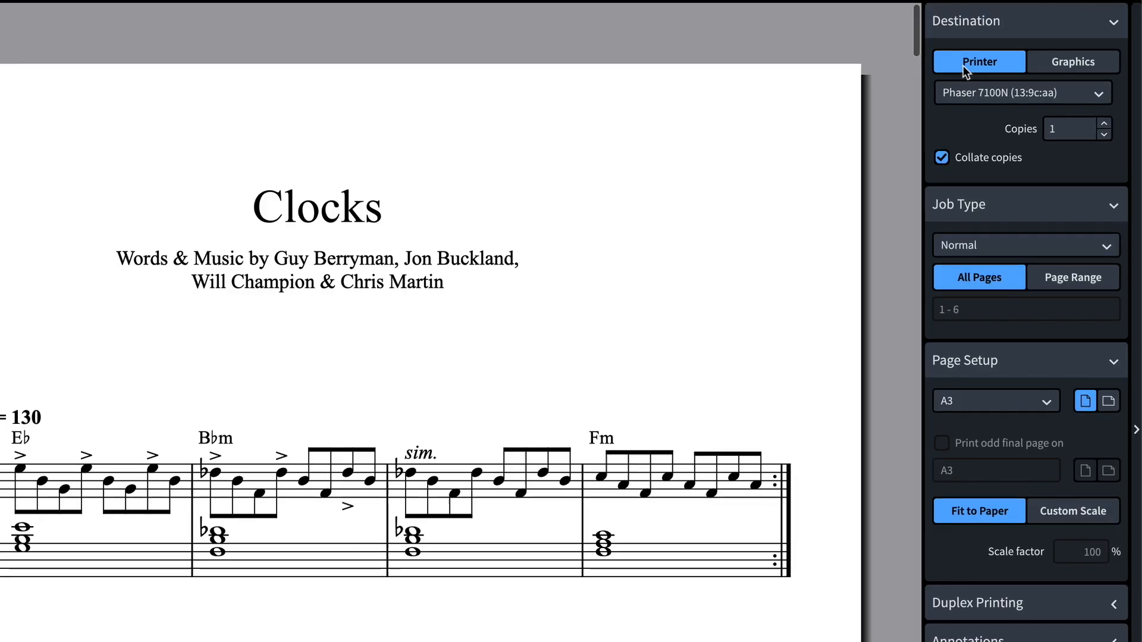
click(1040, 244)
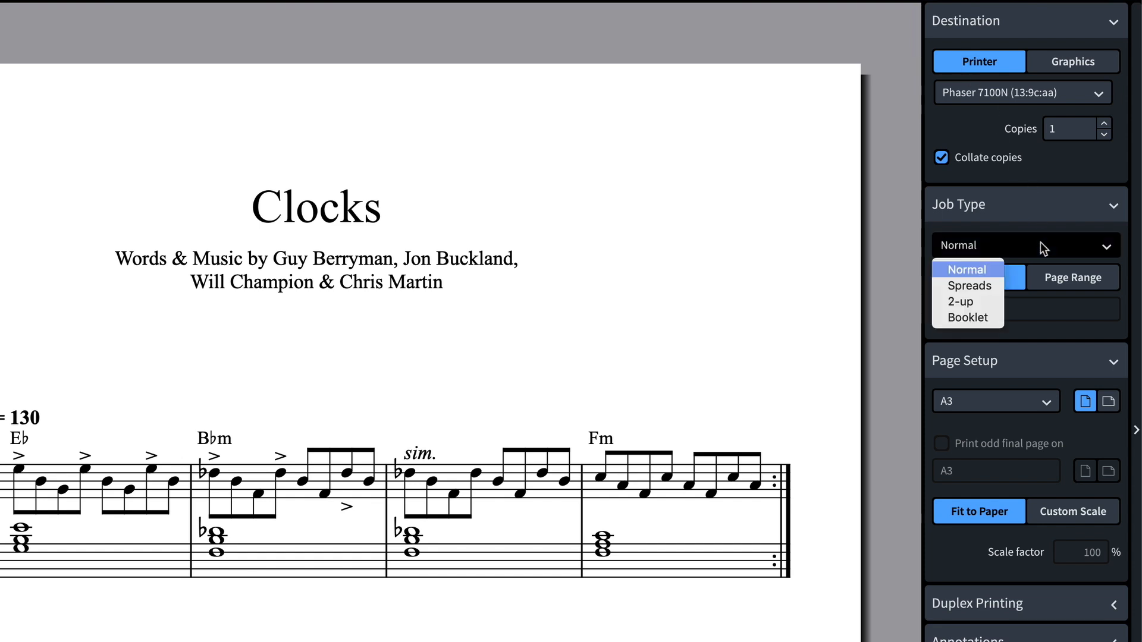
click(1044, 333)
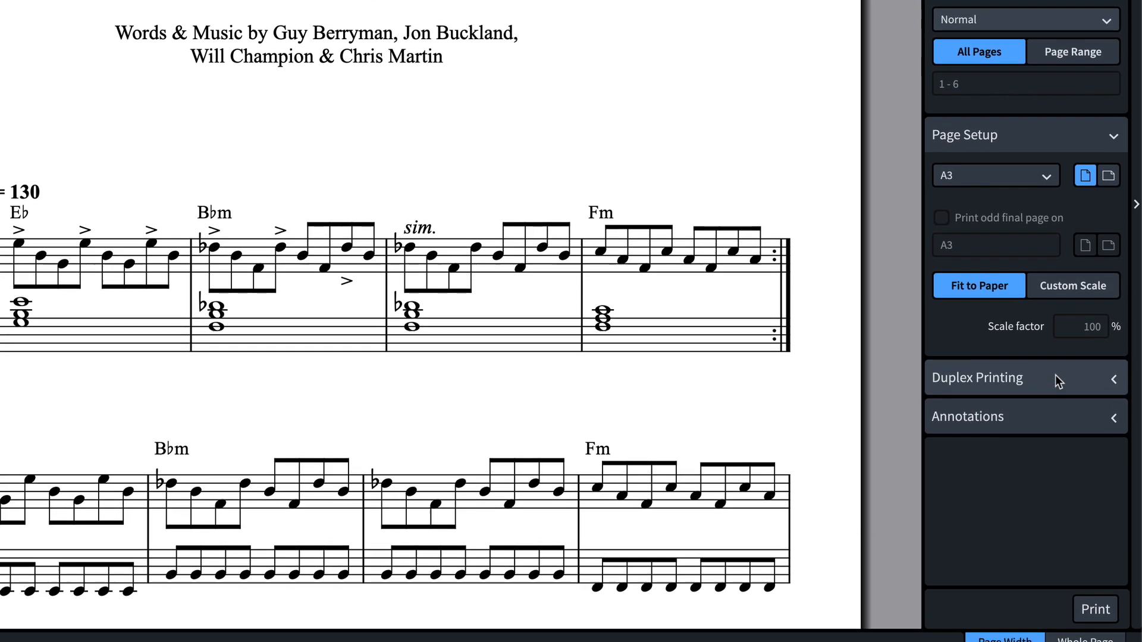
- Expand the Duplex Printing options and examine the choices for which sides to print on
click(1055, 601)
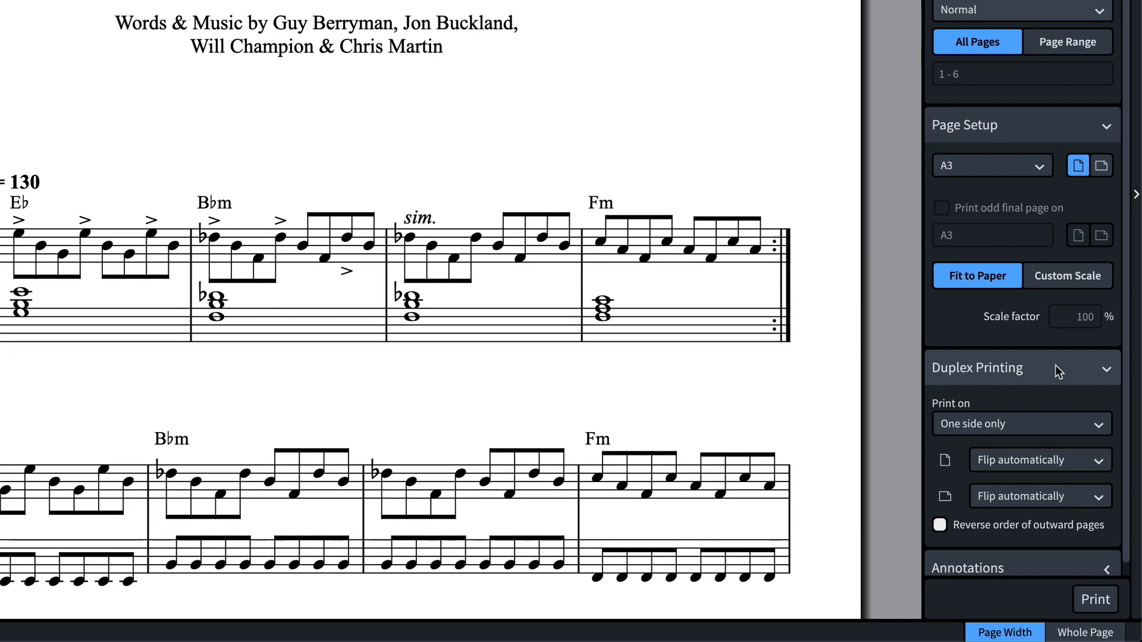
click(1054, 422)
click(1100, 539)
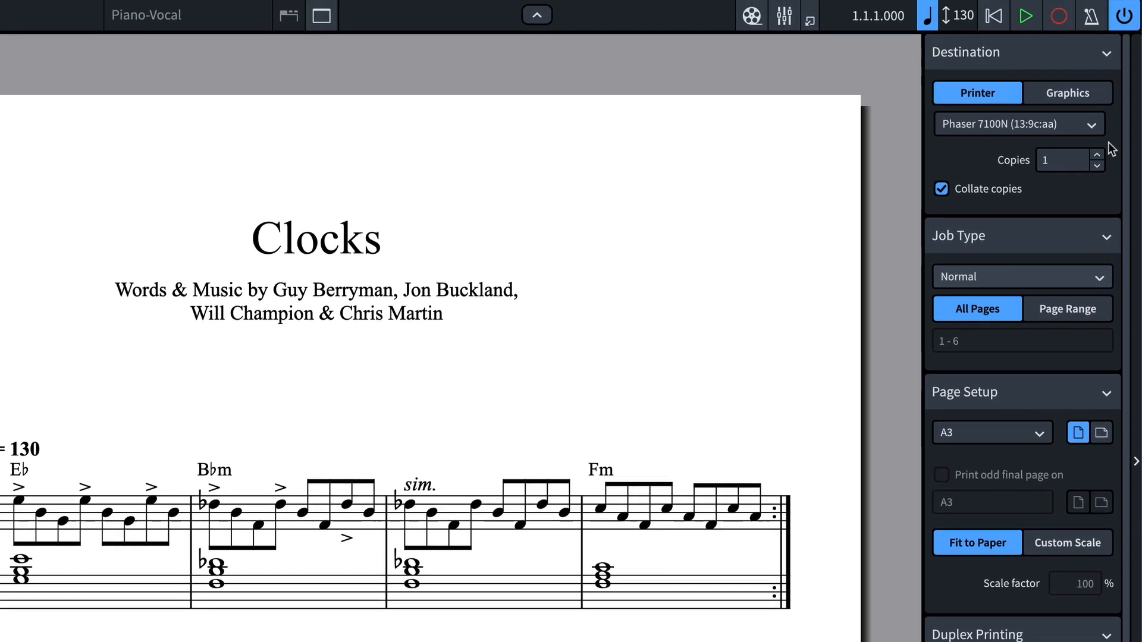
- Set the output destination to Graphics and review the export file formats, keeping PDF
click(1097, 95)
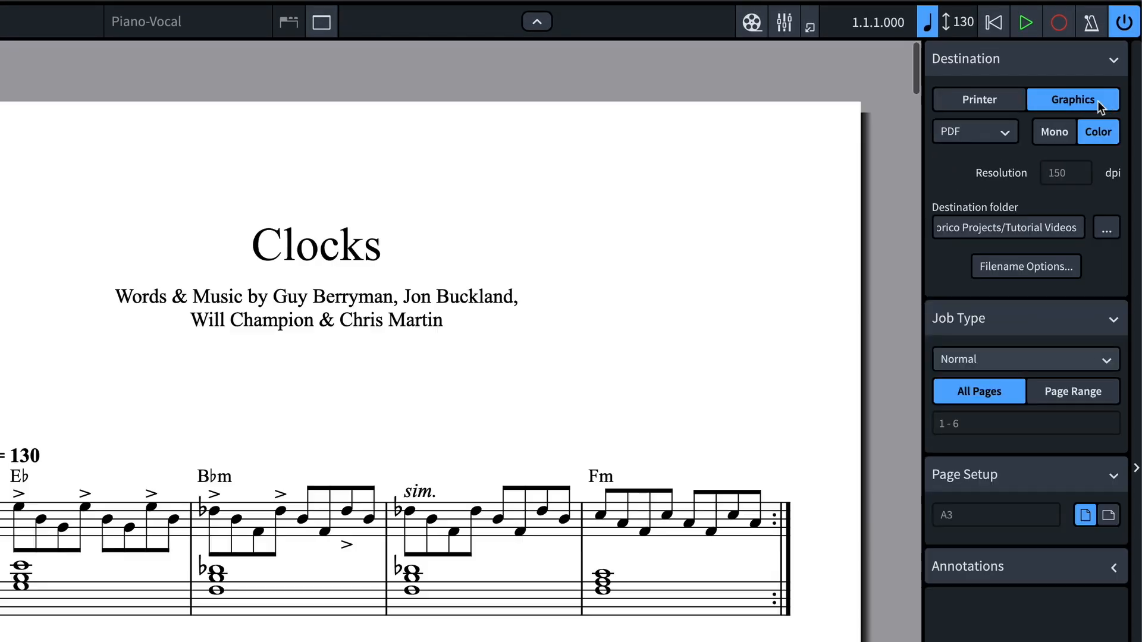
click(1009, 130)
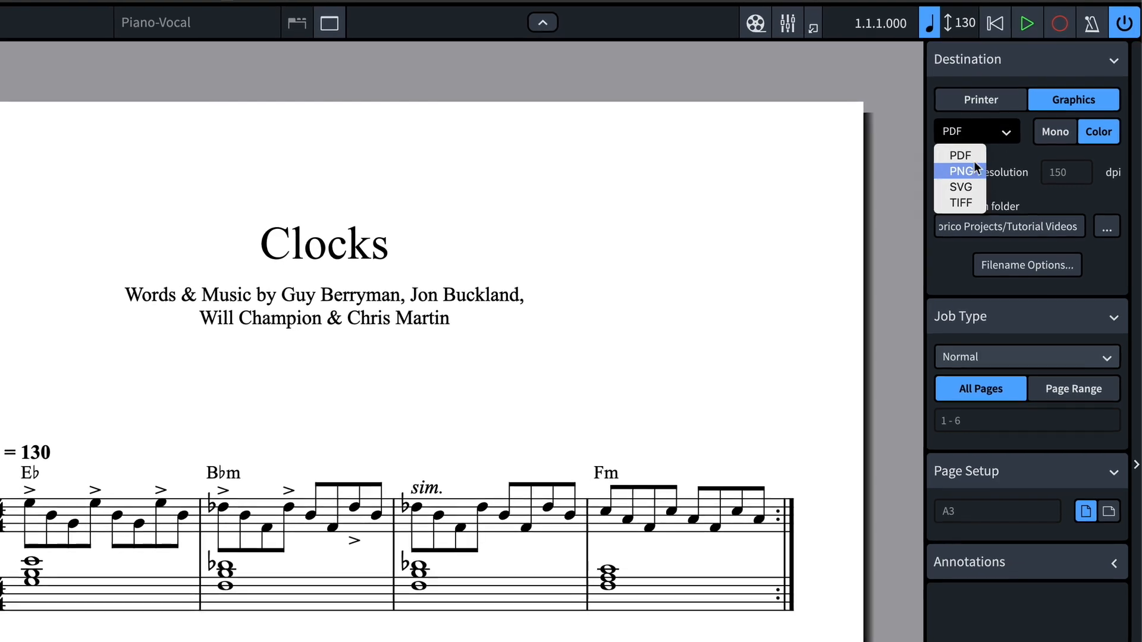
click(997, 158)
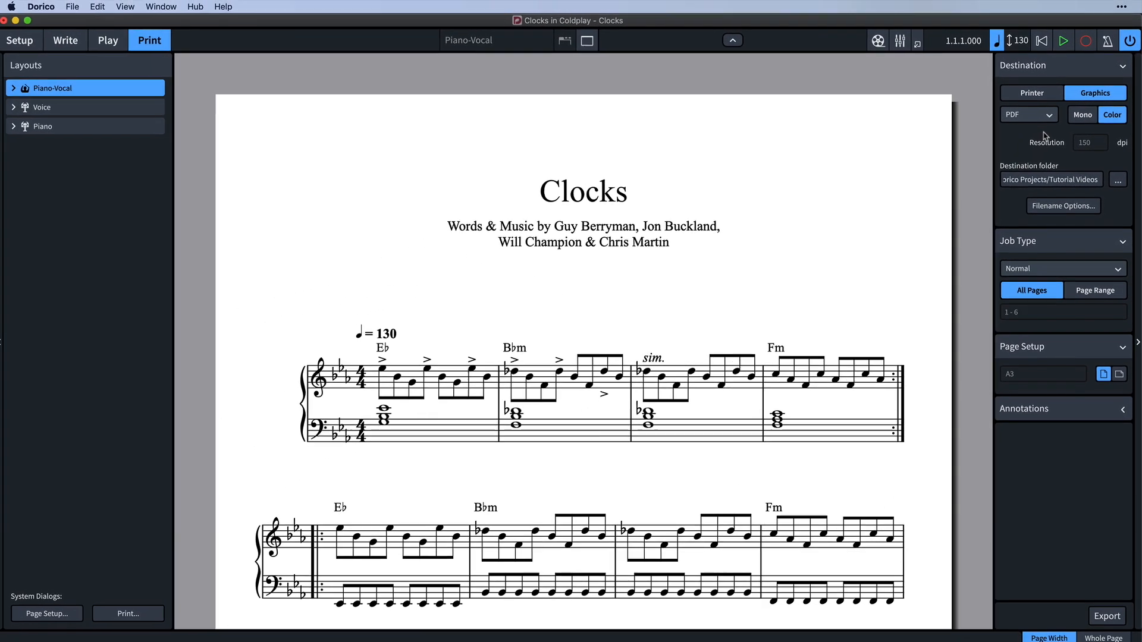
scroll(942, 353, down, 5)
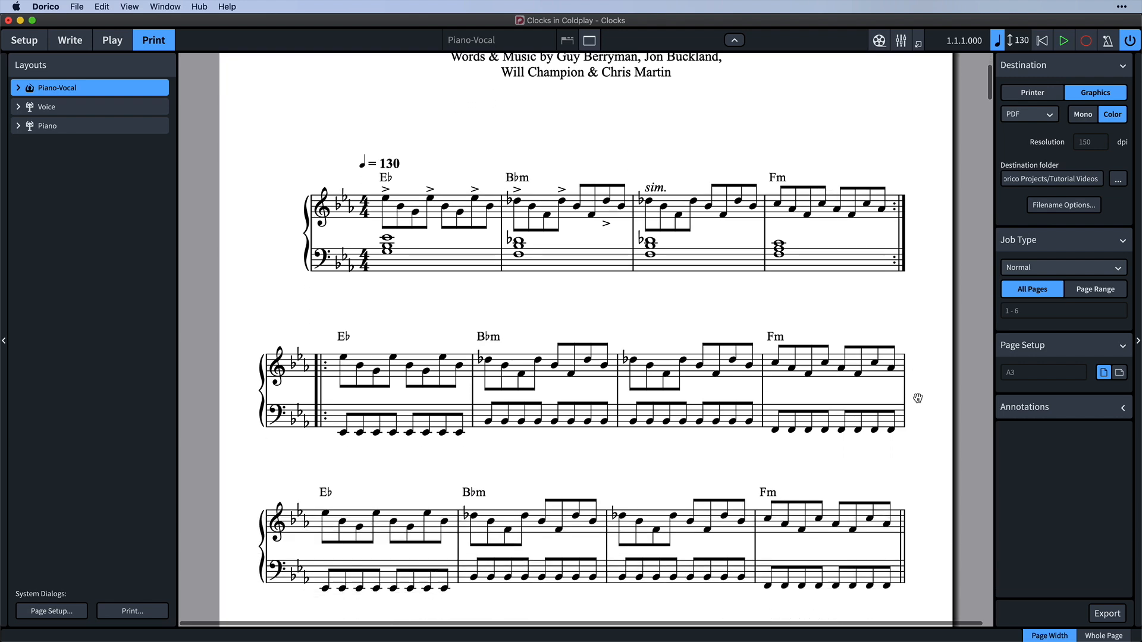